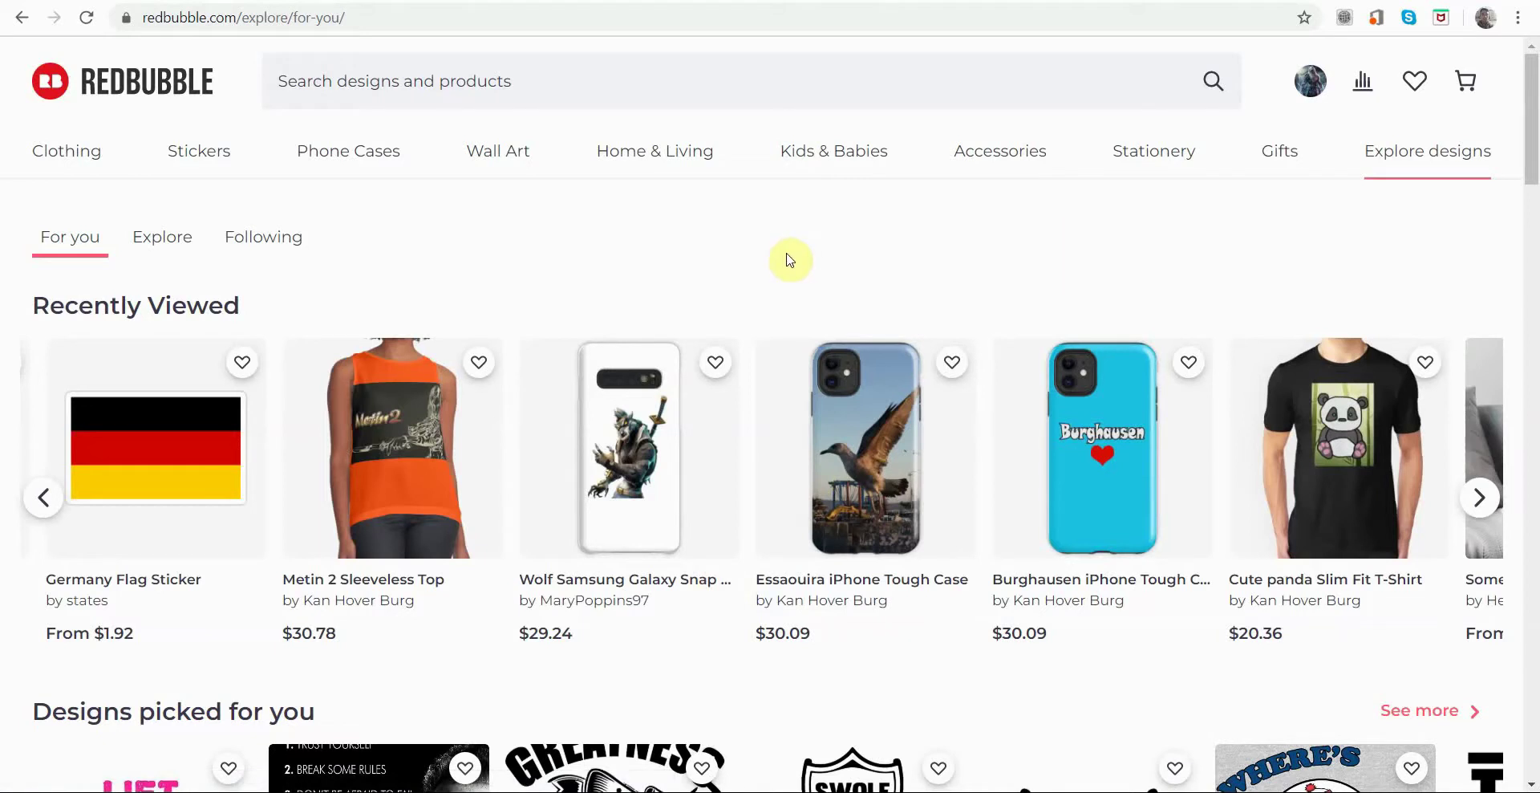
Open the Manage Portfolio page from the profile avatar menu
left_click(1310, 83)
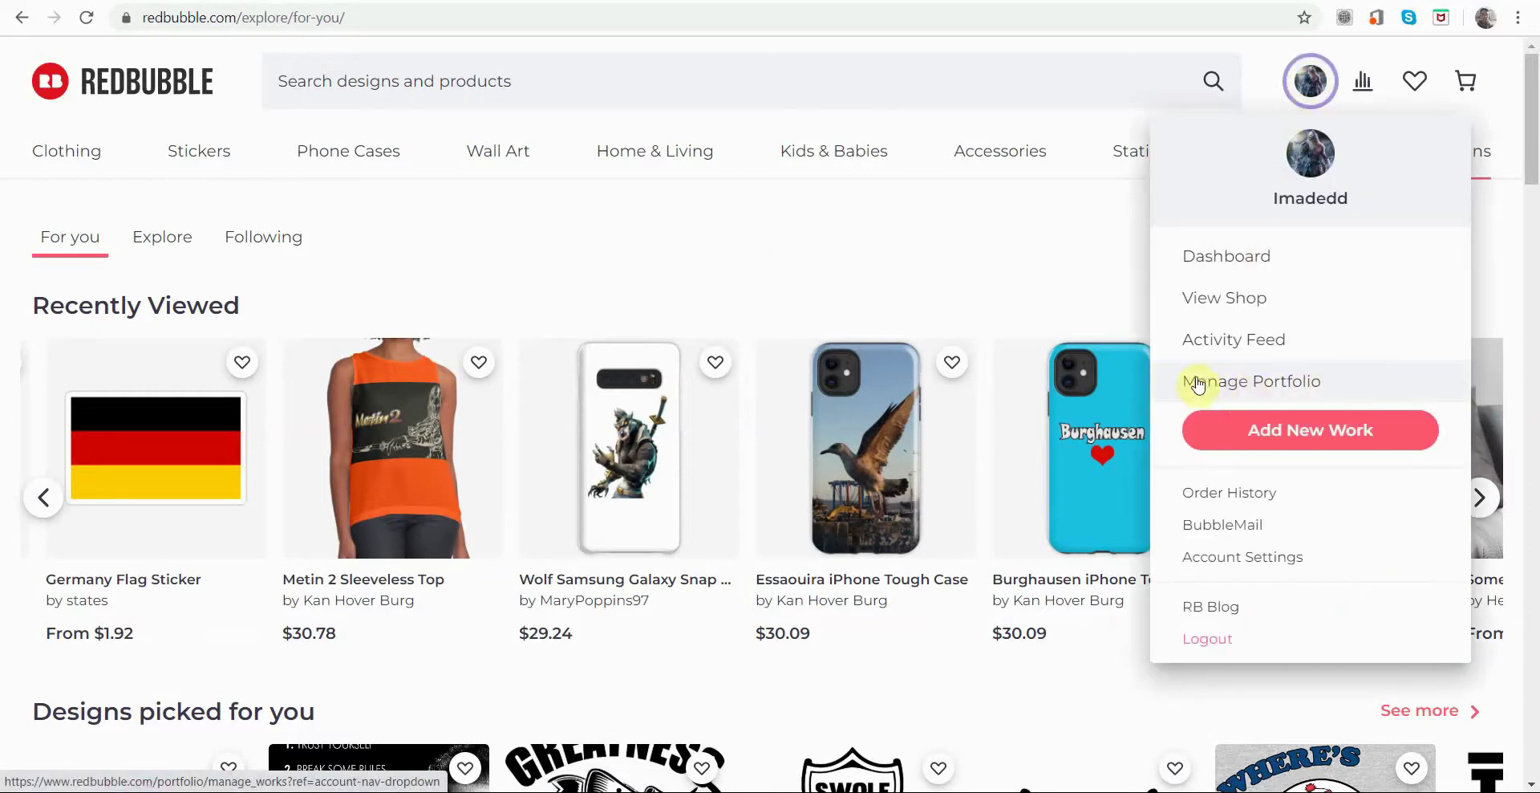
left_click(1301, 385)
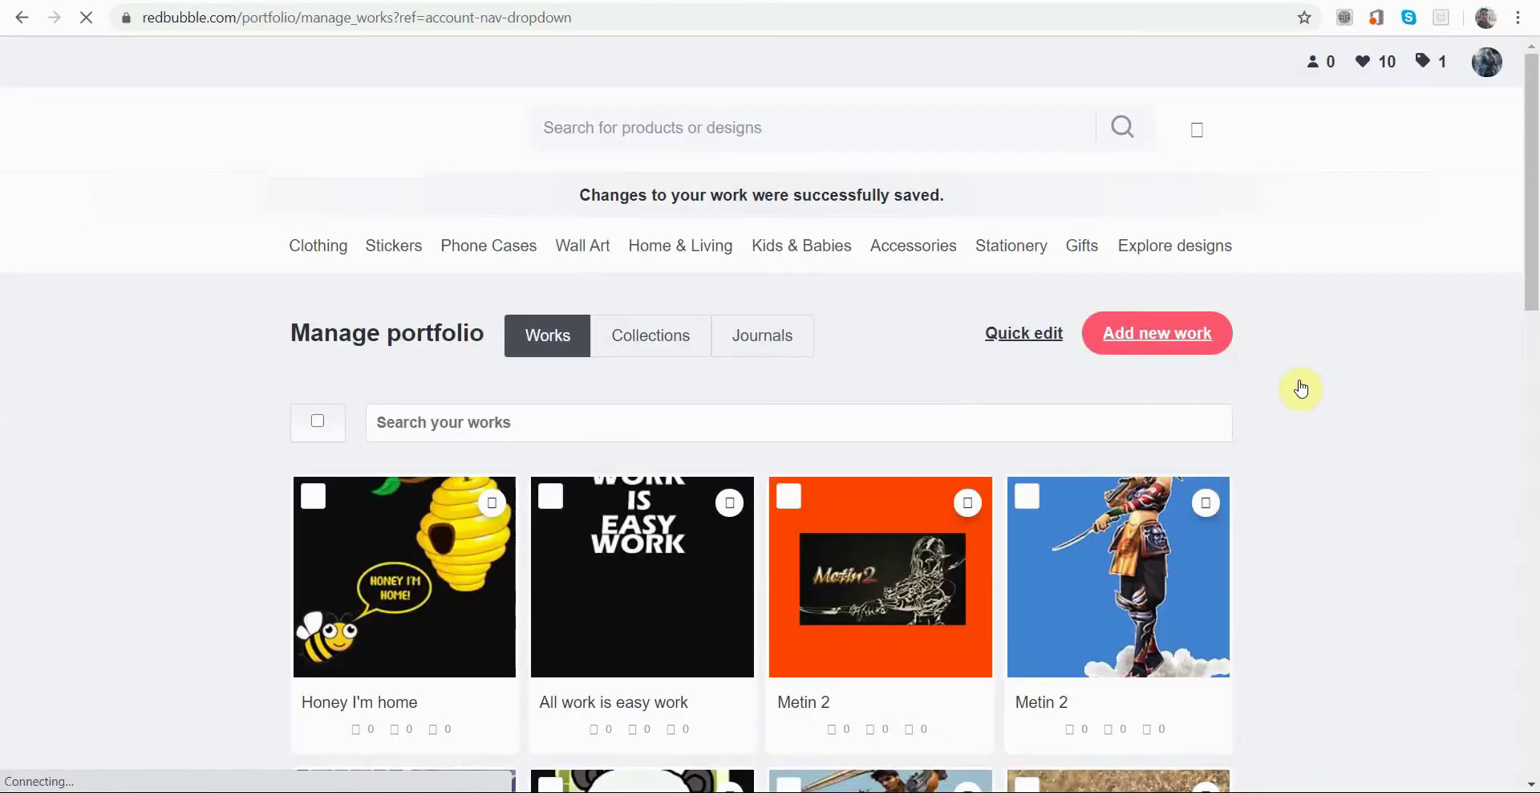
Tick the orange, blue-background and leaping-warrior Metin 2 works in the Works grid
scroll(817, 487, "down", 2)
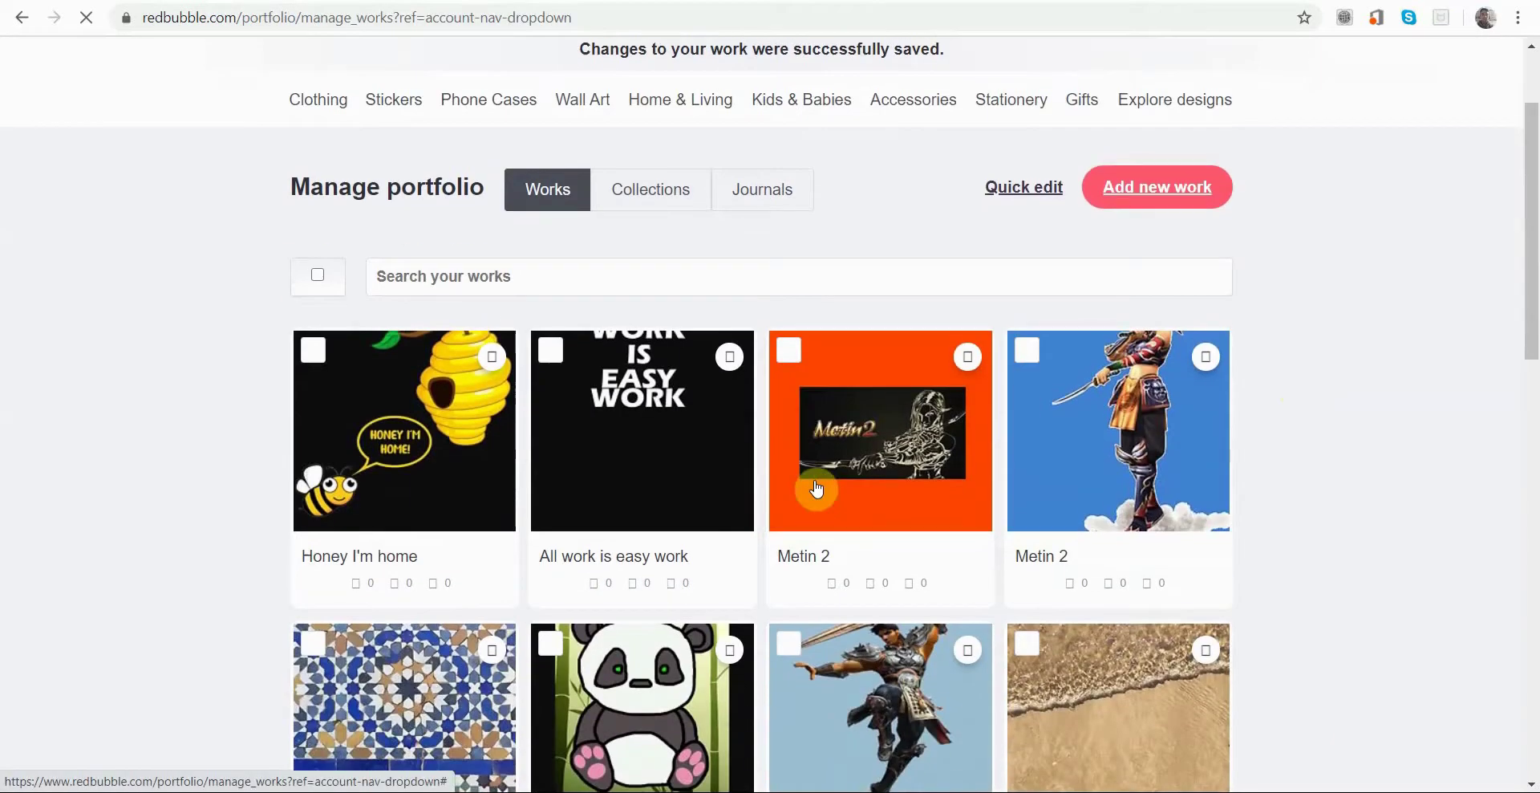
scroll(817, 487, "down", 1)
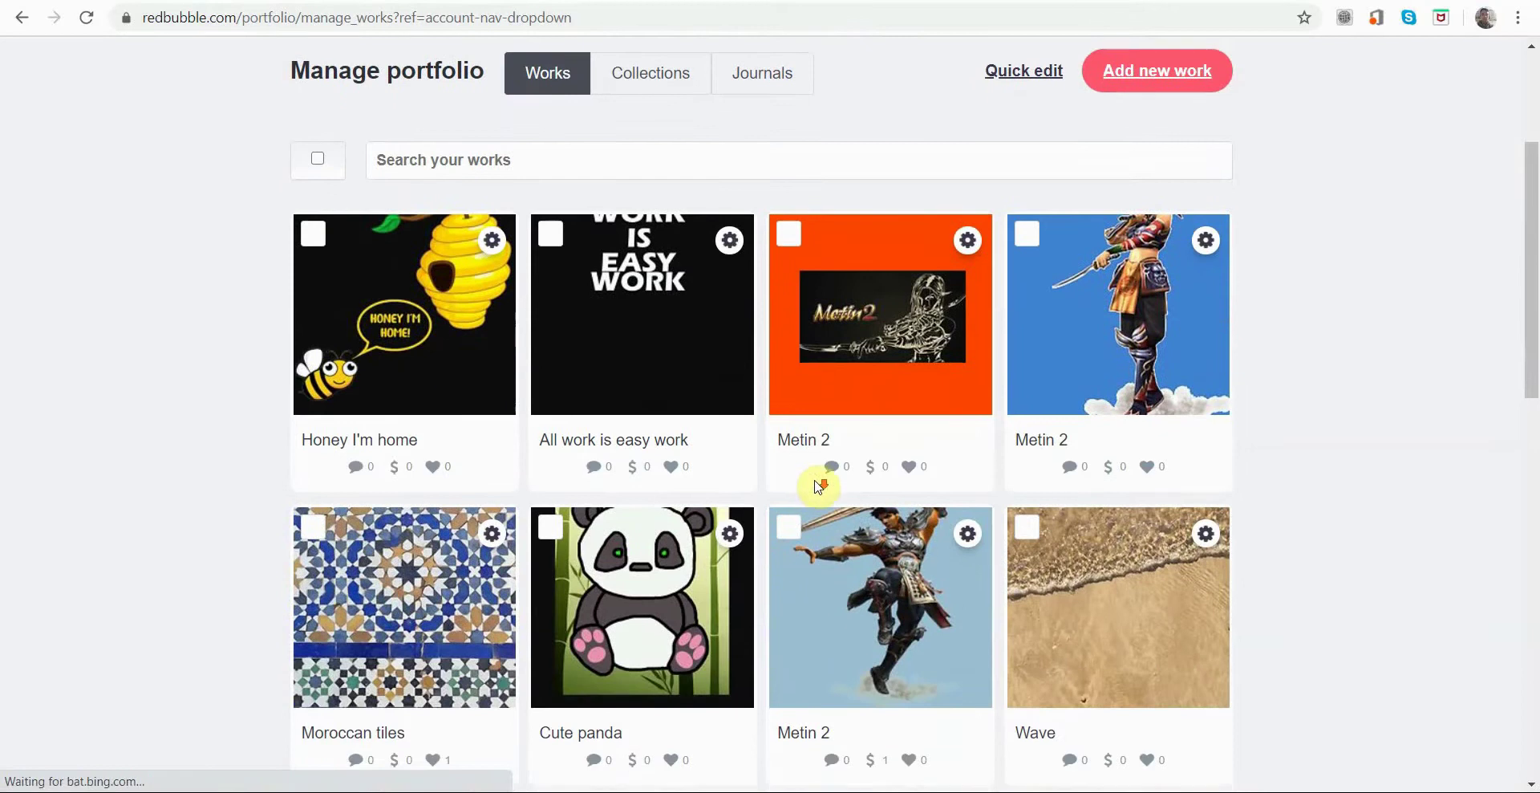
scroll(817, 487, "down", 1)
scroll(817, 487, "down", 2)
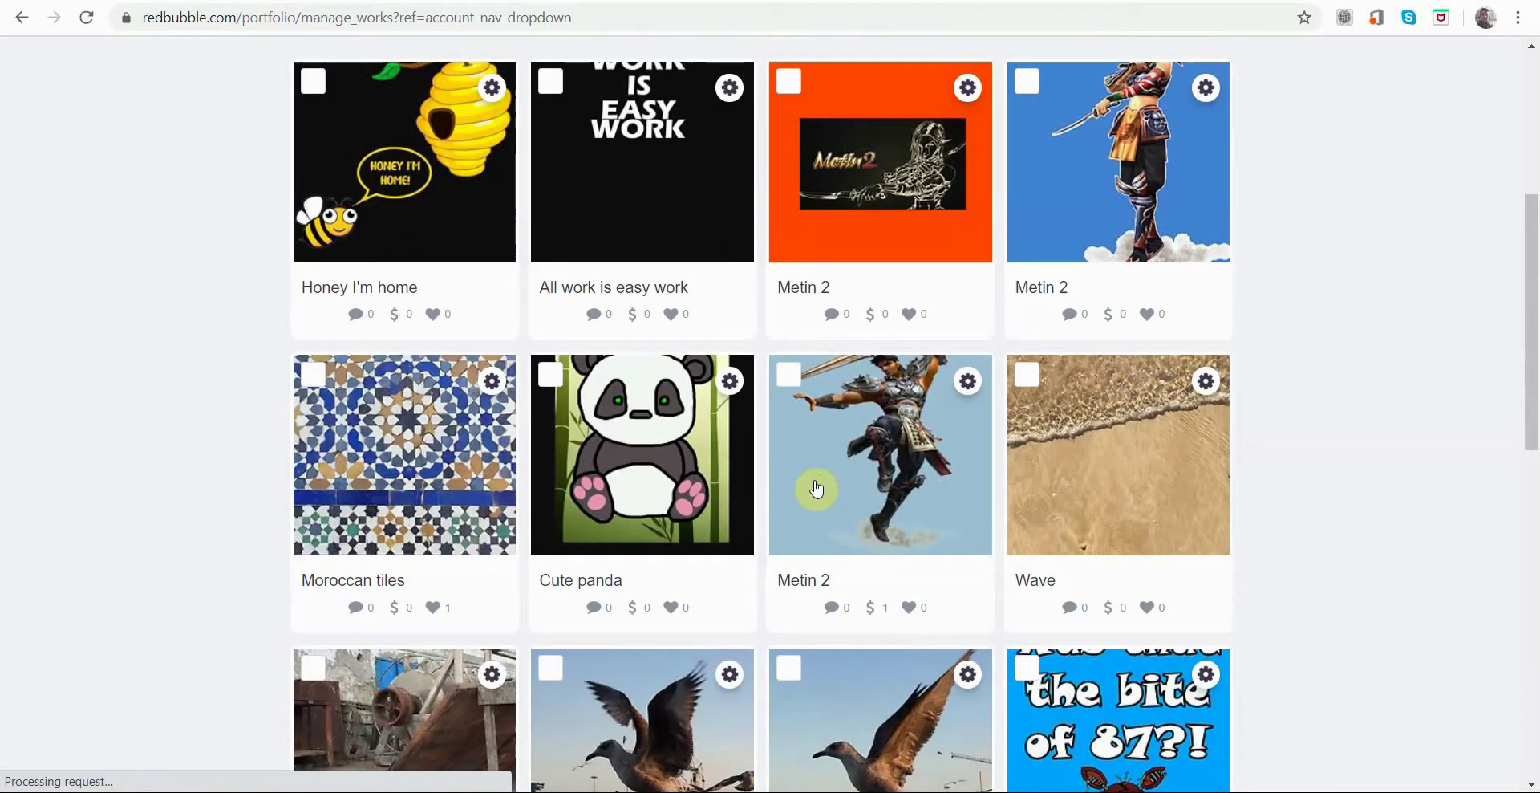
scroll(817, 487, "up", 2)
left_click(922, 361)
left_click(1033, 245)
scroll(912, 371, "down", 1)
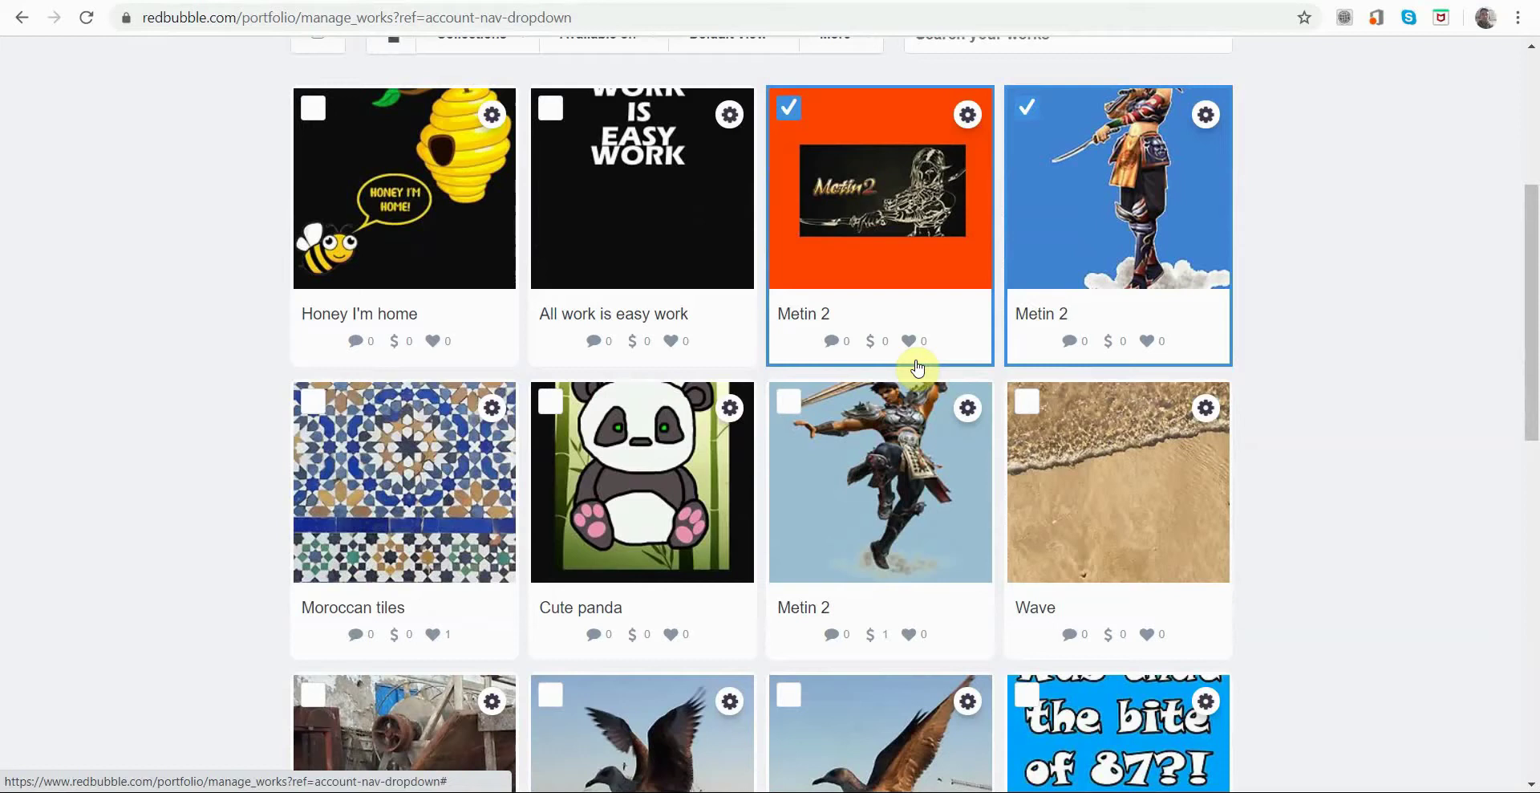
left_click(842, 465)
scroll(843, 466, "down", 4)
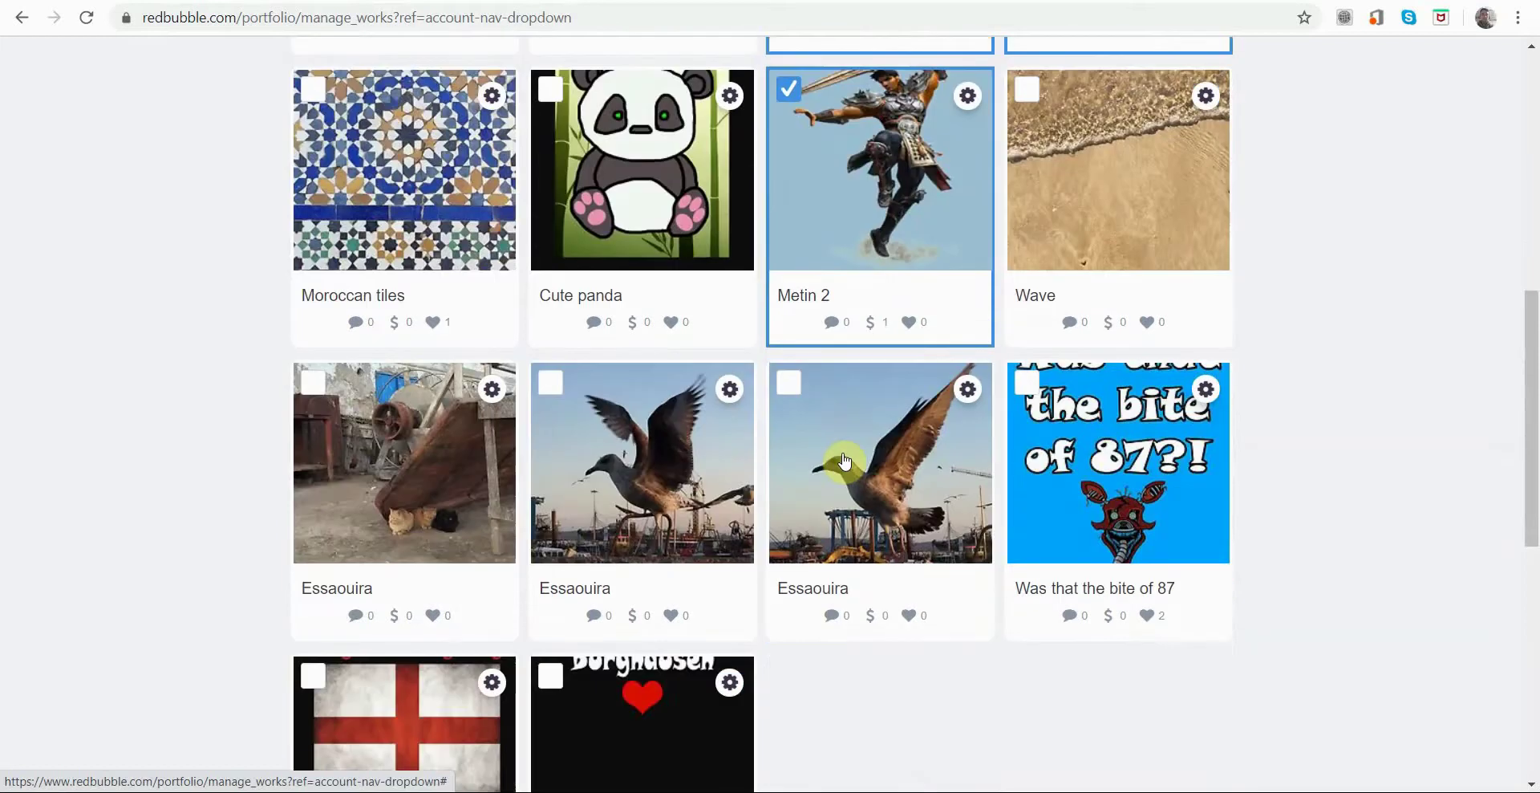
scroll(844, 460, "up", 4)
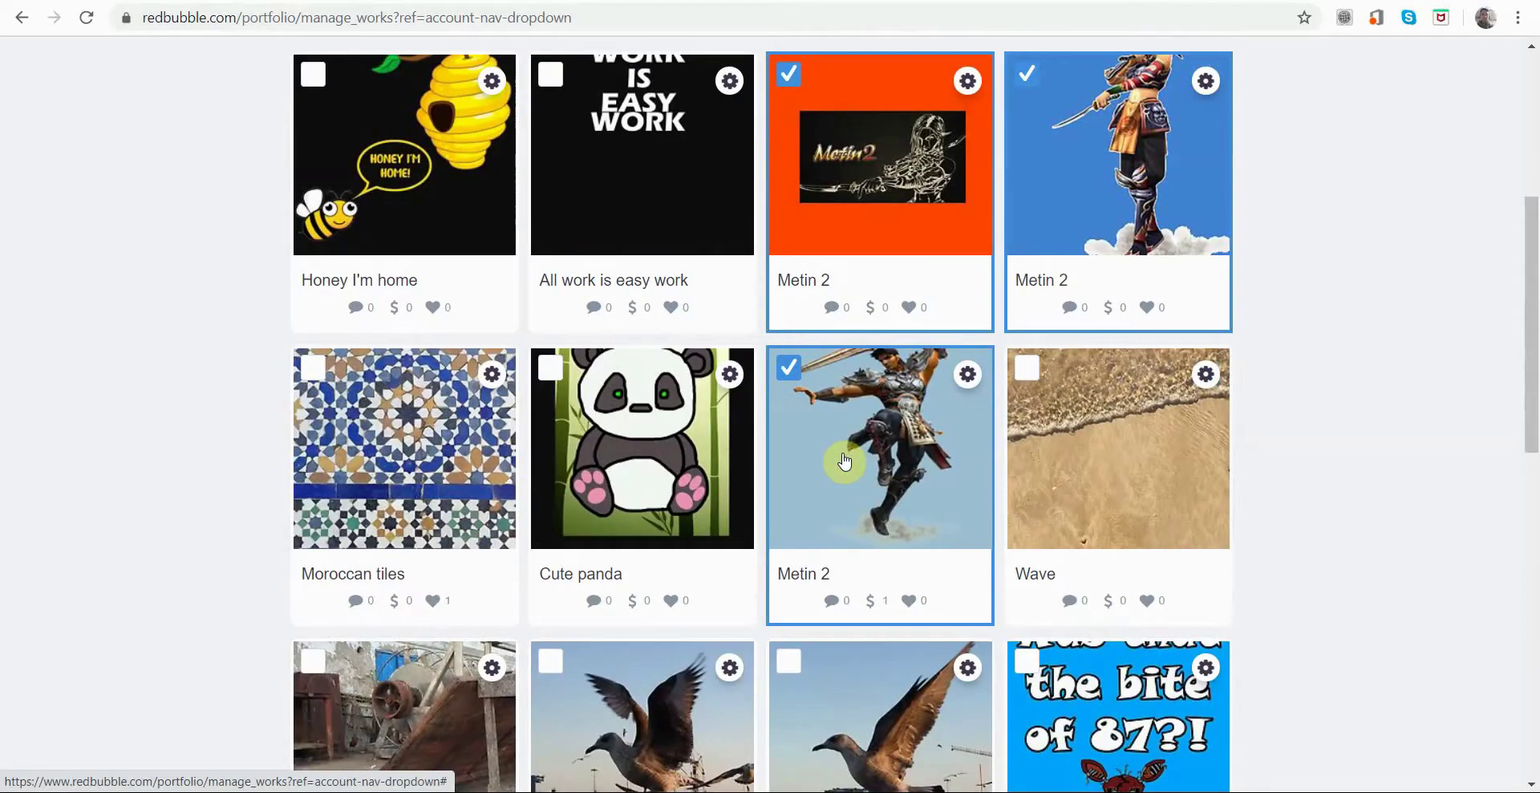
scroll(844, 460, "up", 5)
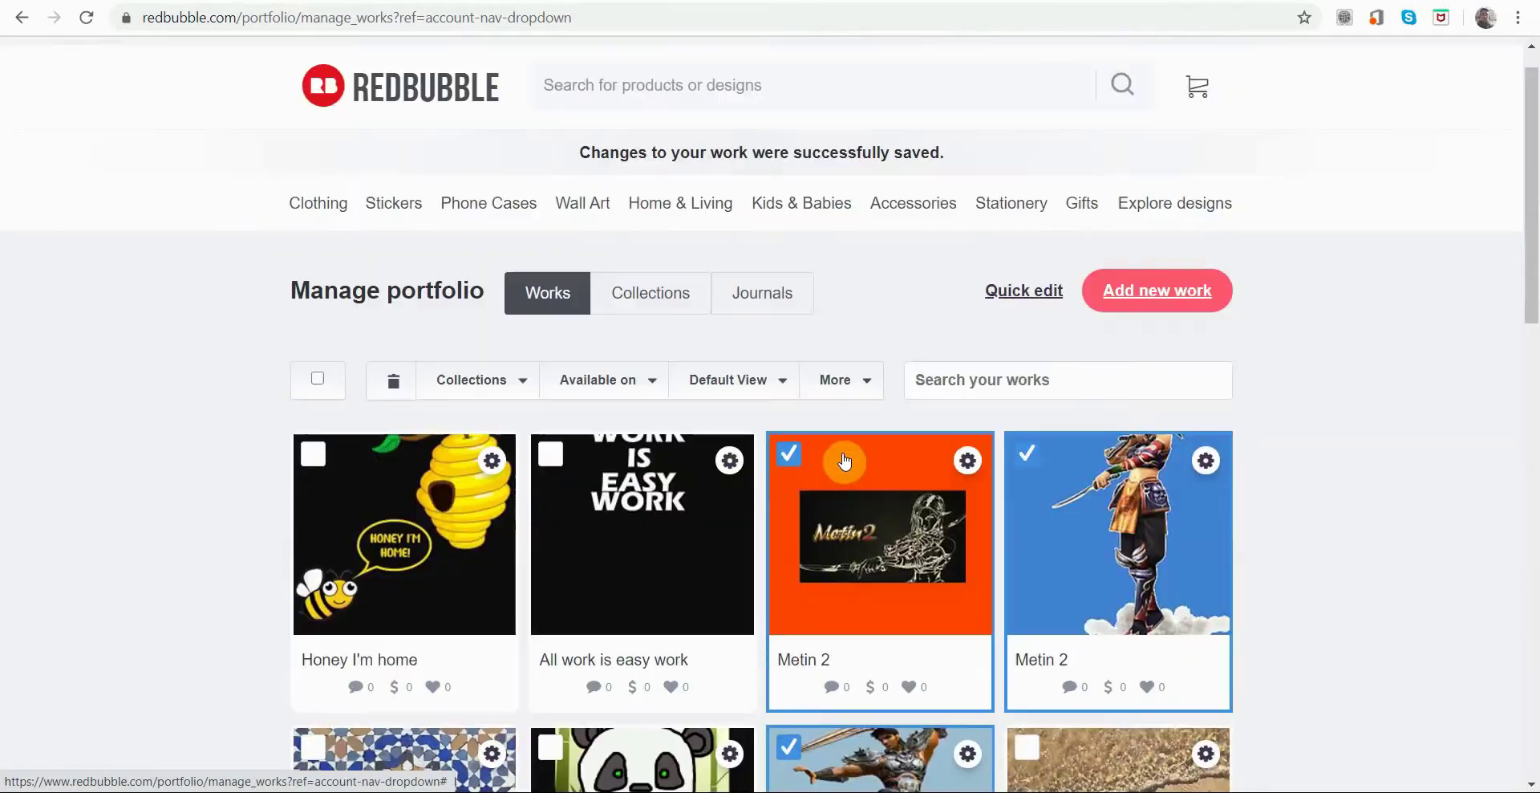
Create the new collection 'Metin 2' from the Collections dropdown and add the three marked works
left_click(518, 385)
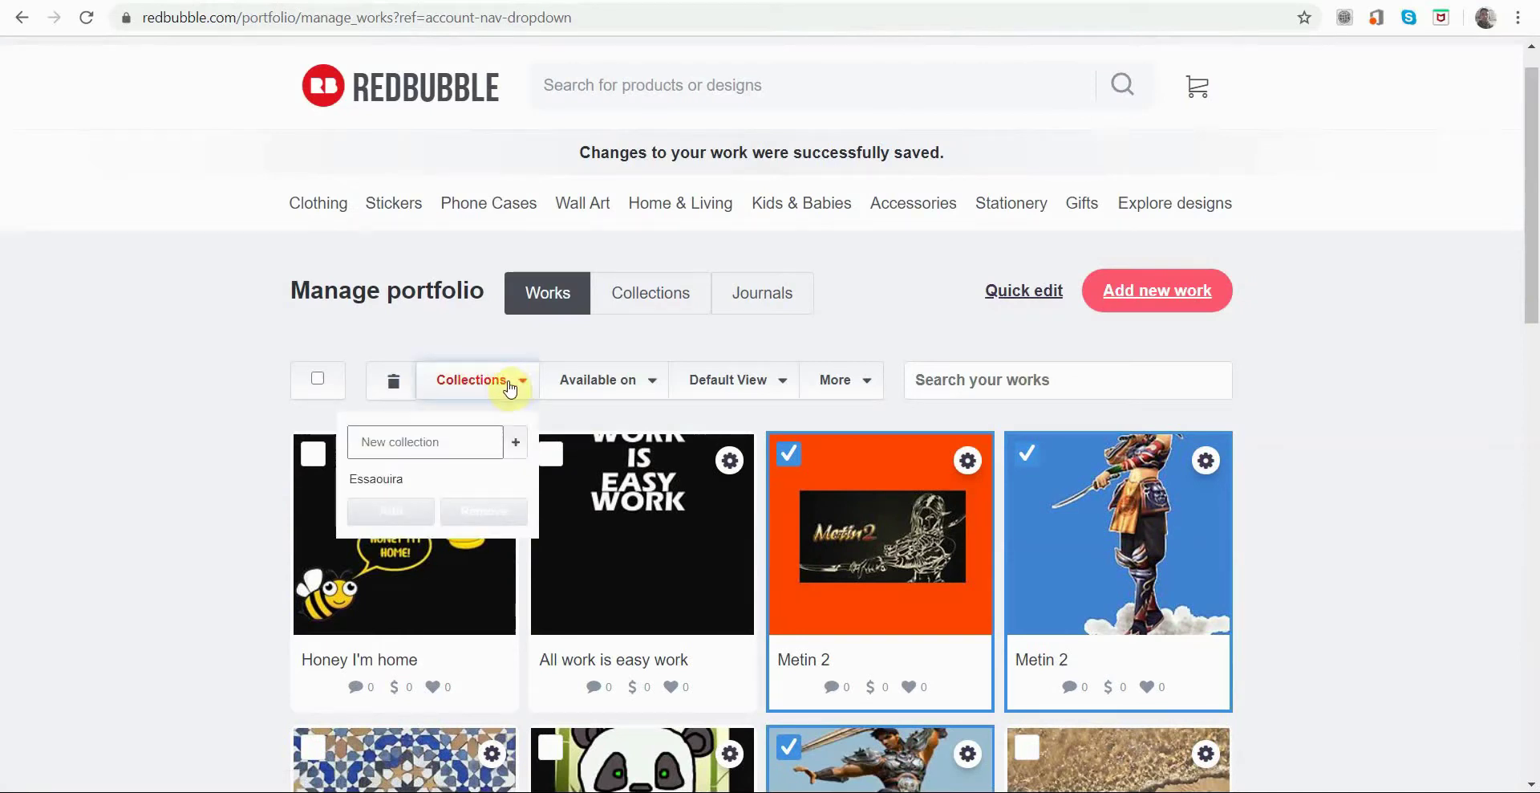
left_click(424, 439)
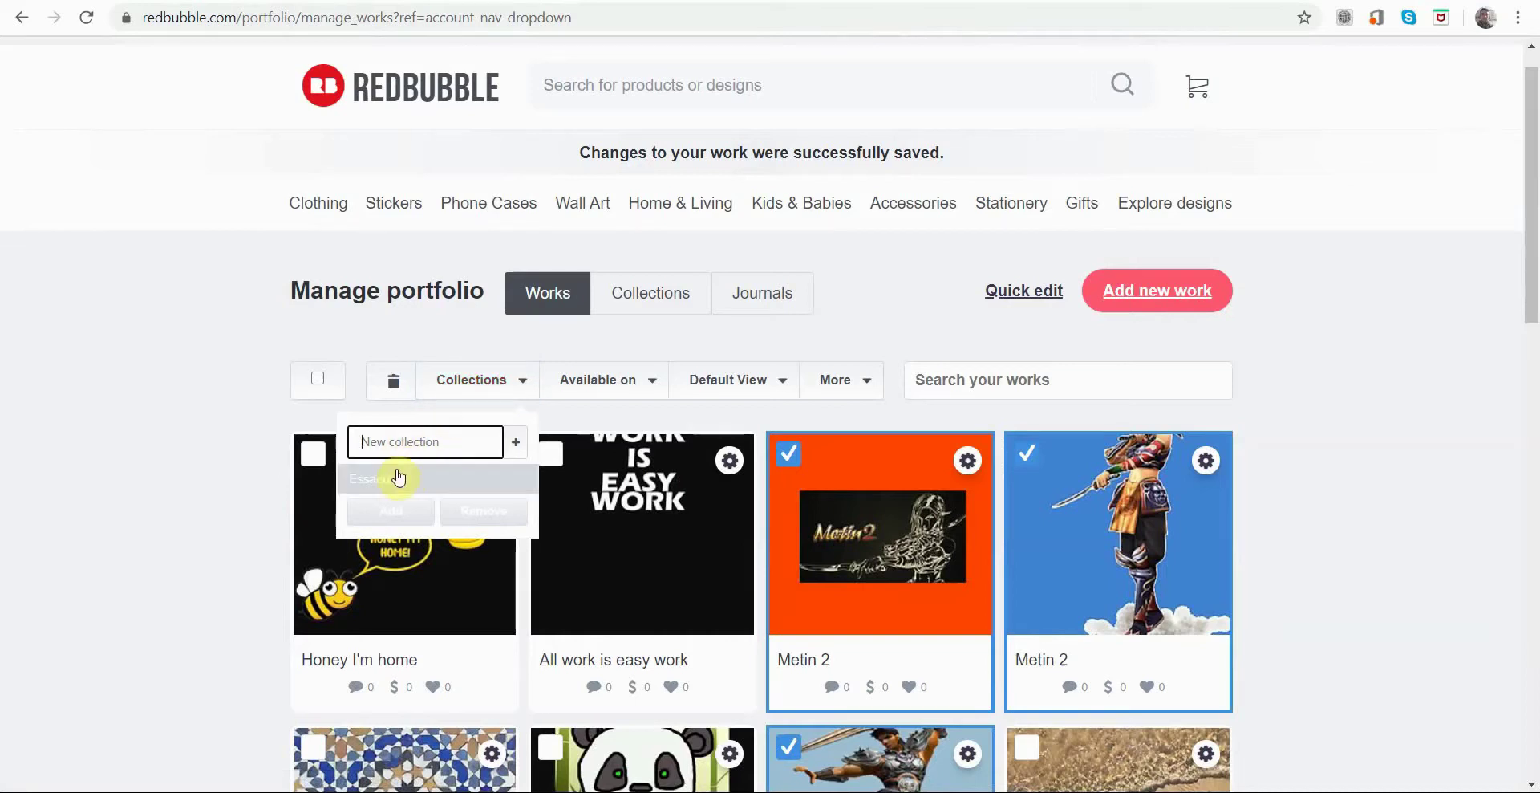
key("Caps_Lock")
type("Metin 2")
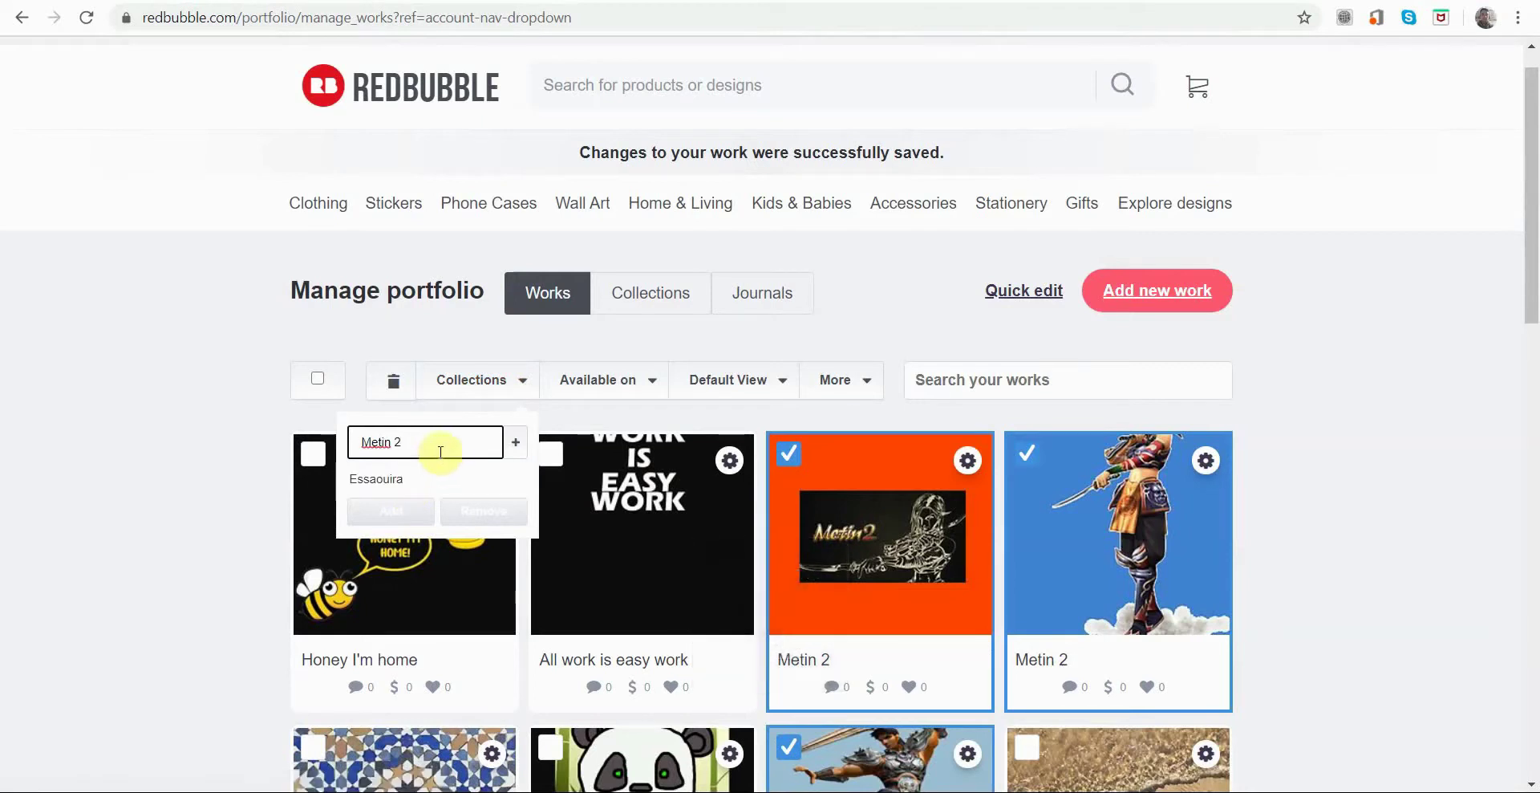
left_click(516, 446)
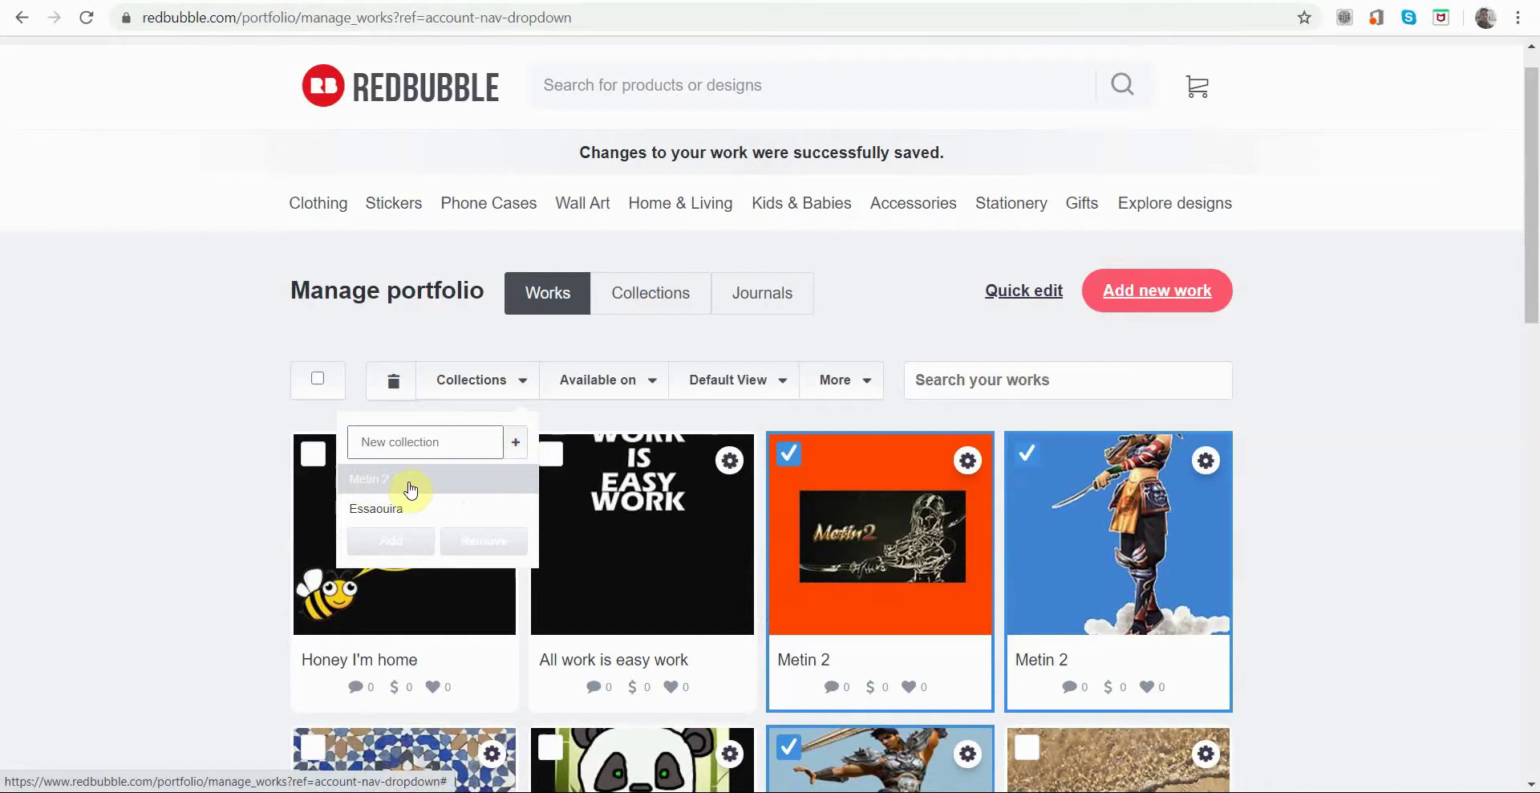
left_click(423, 487)
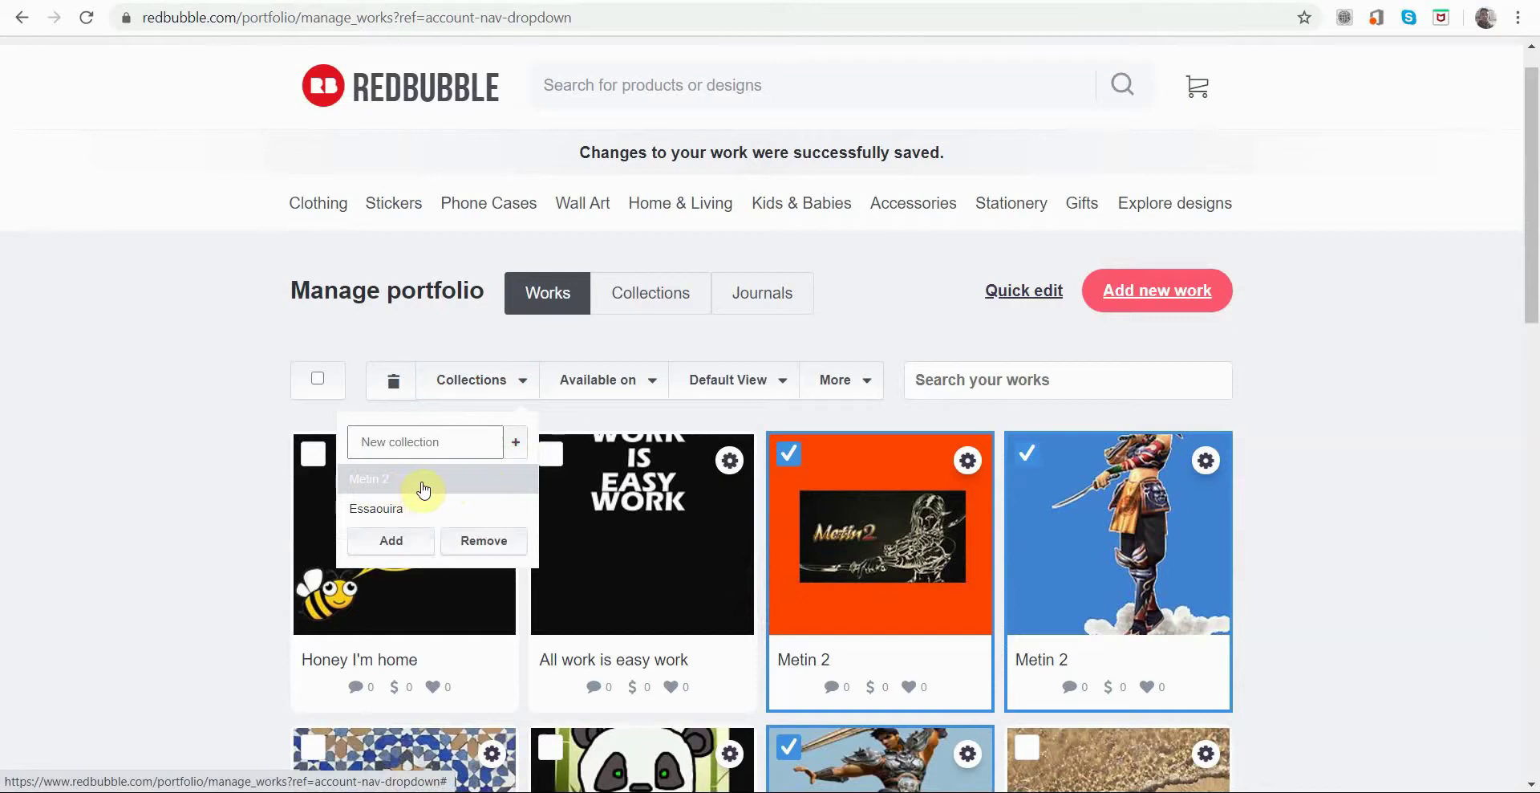
left_click(393, 541)
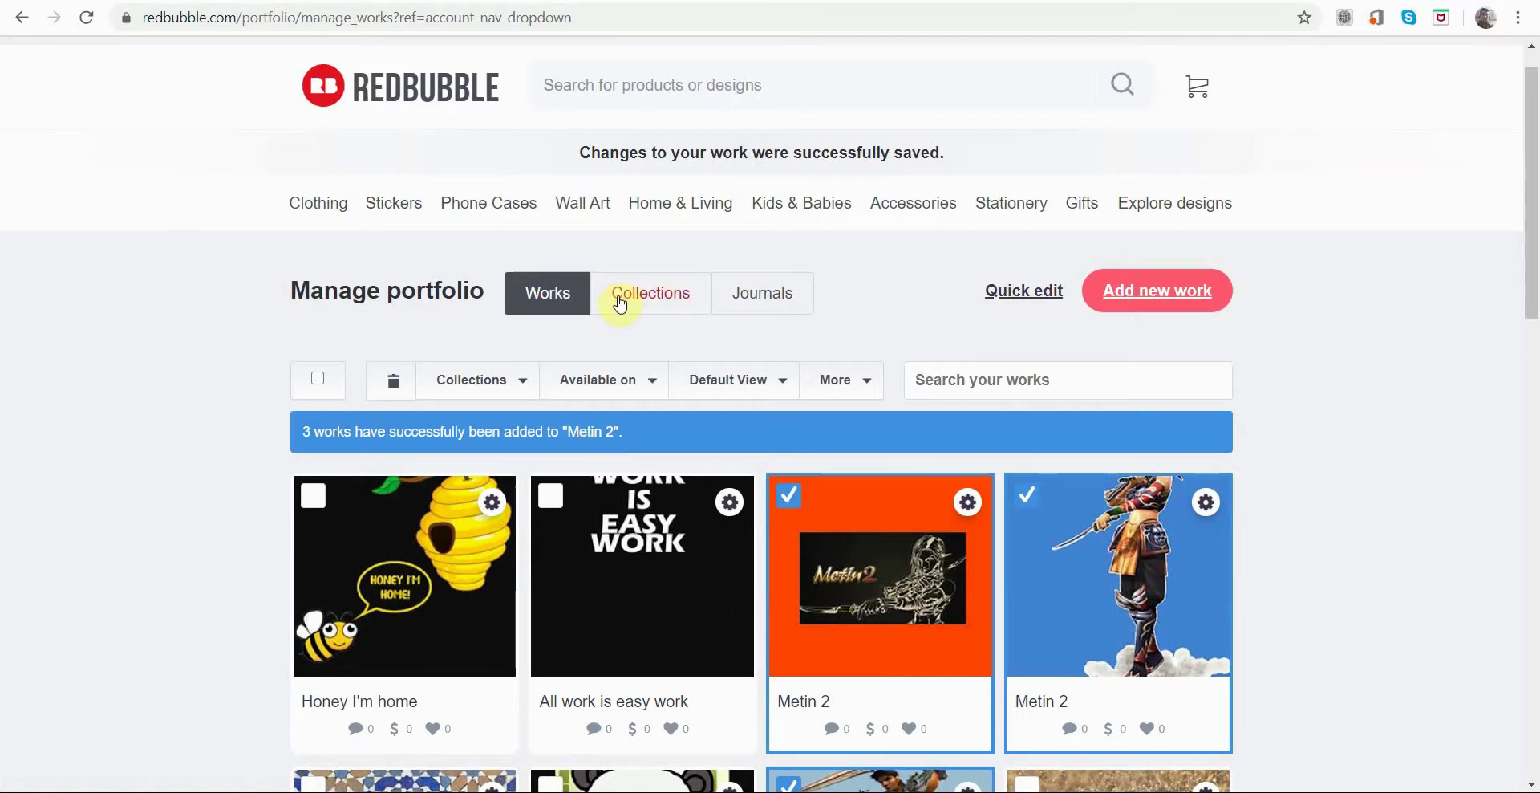
Open the Metin 2 collection's Edit page from its gear menu under Collections
left_click(651, 298)
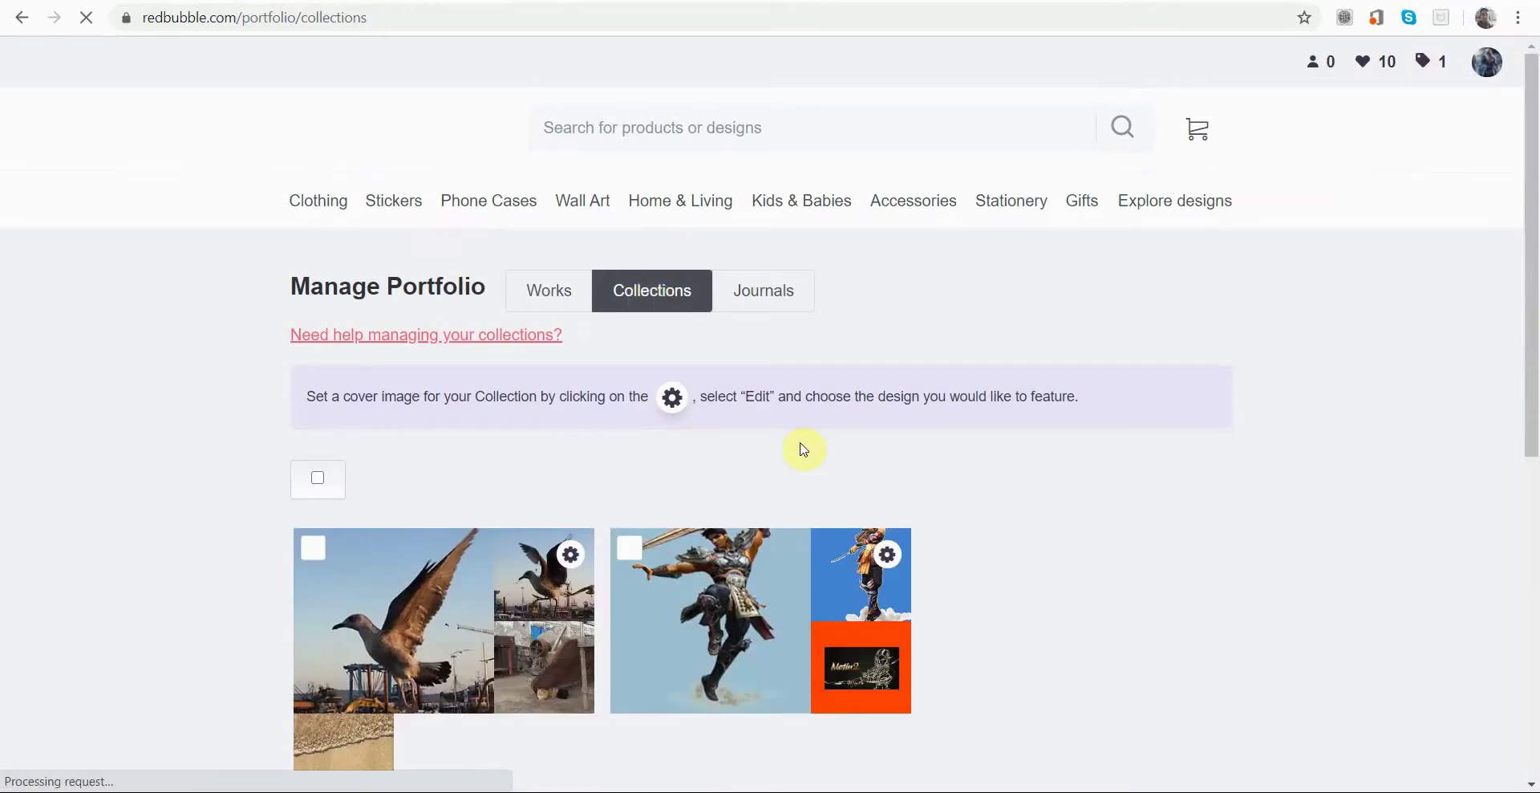
scroll(981, 514, "down", 2)
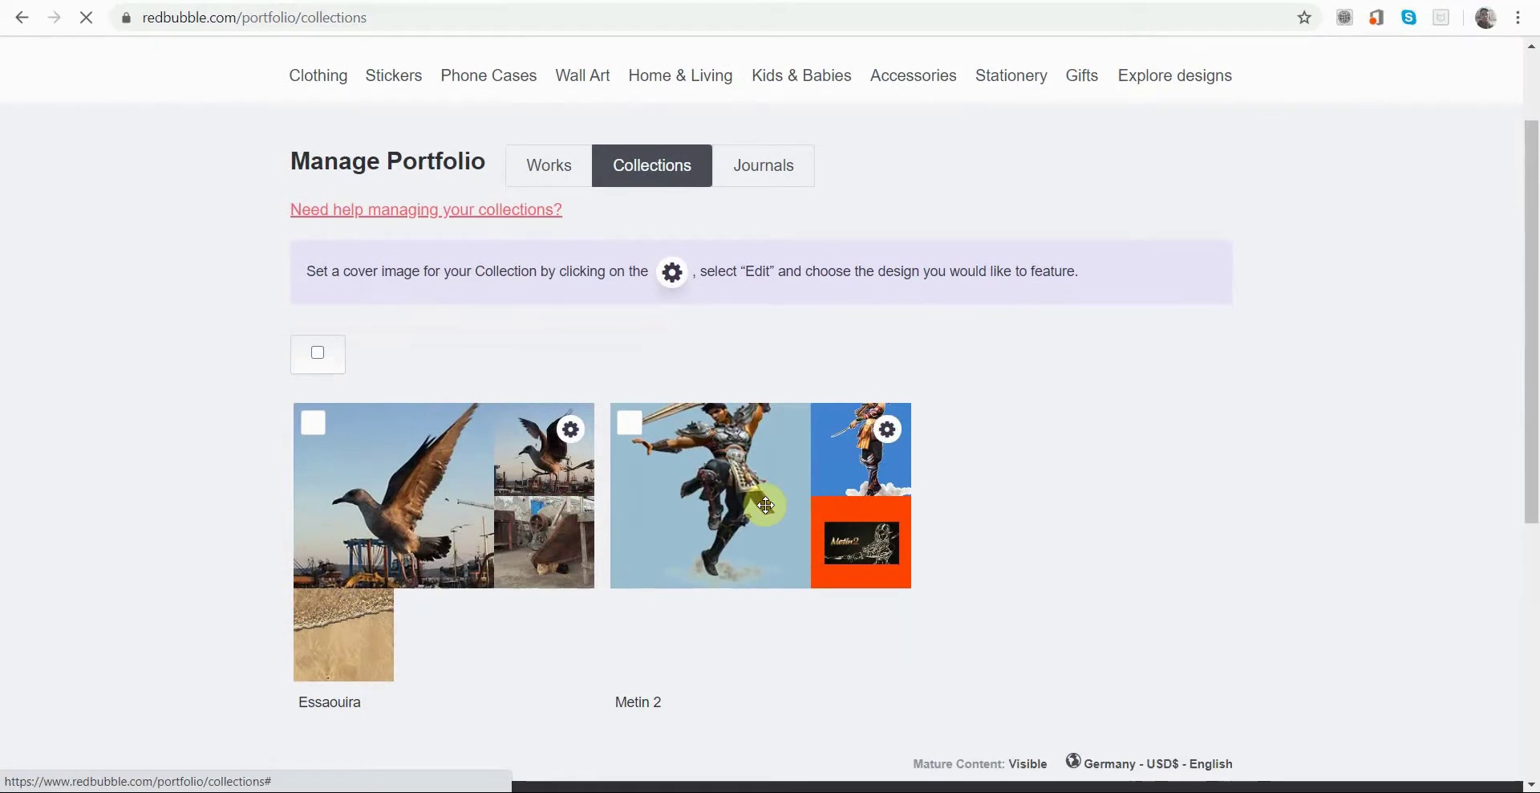
left_click(889, 435)
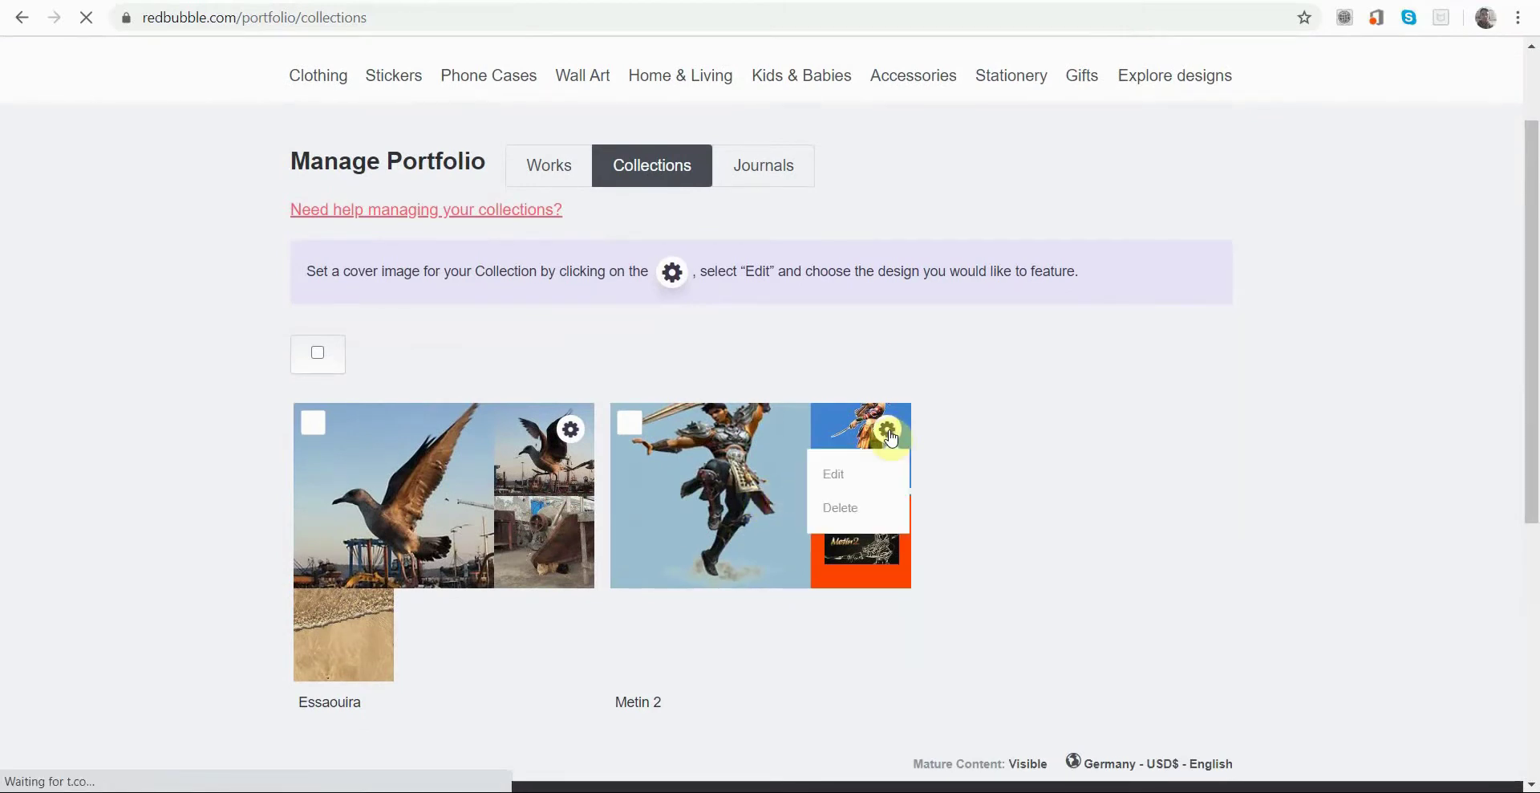
left_click(873, 478)
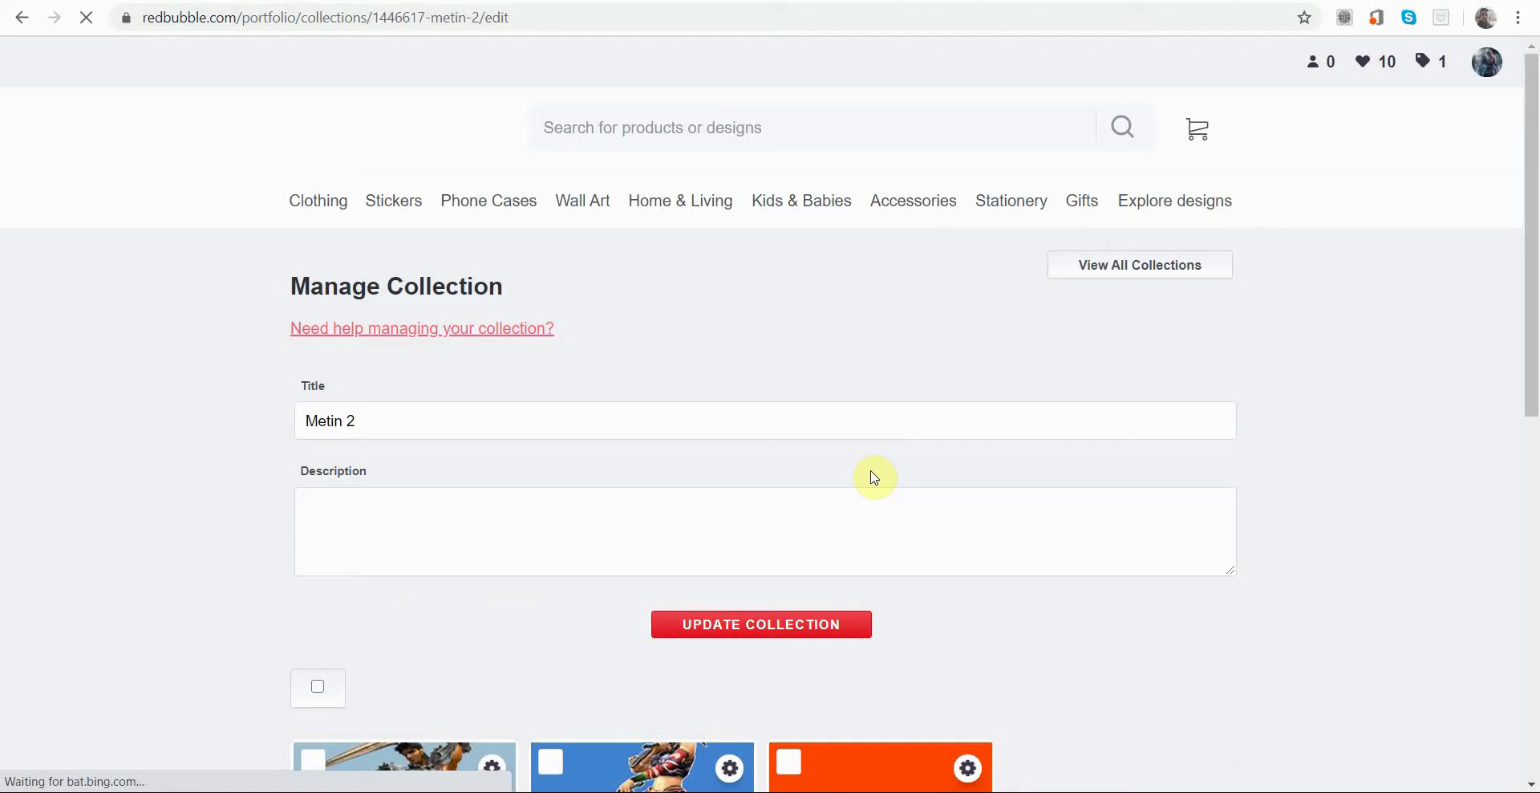
Set the orange Metin2 logo work as the collection cover using its gear menu
scroll(873, 478, "down", 3)
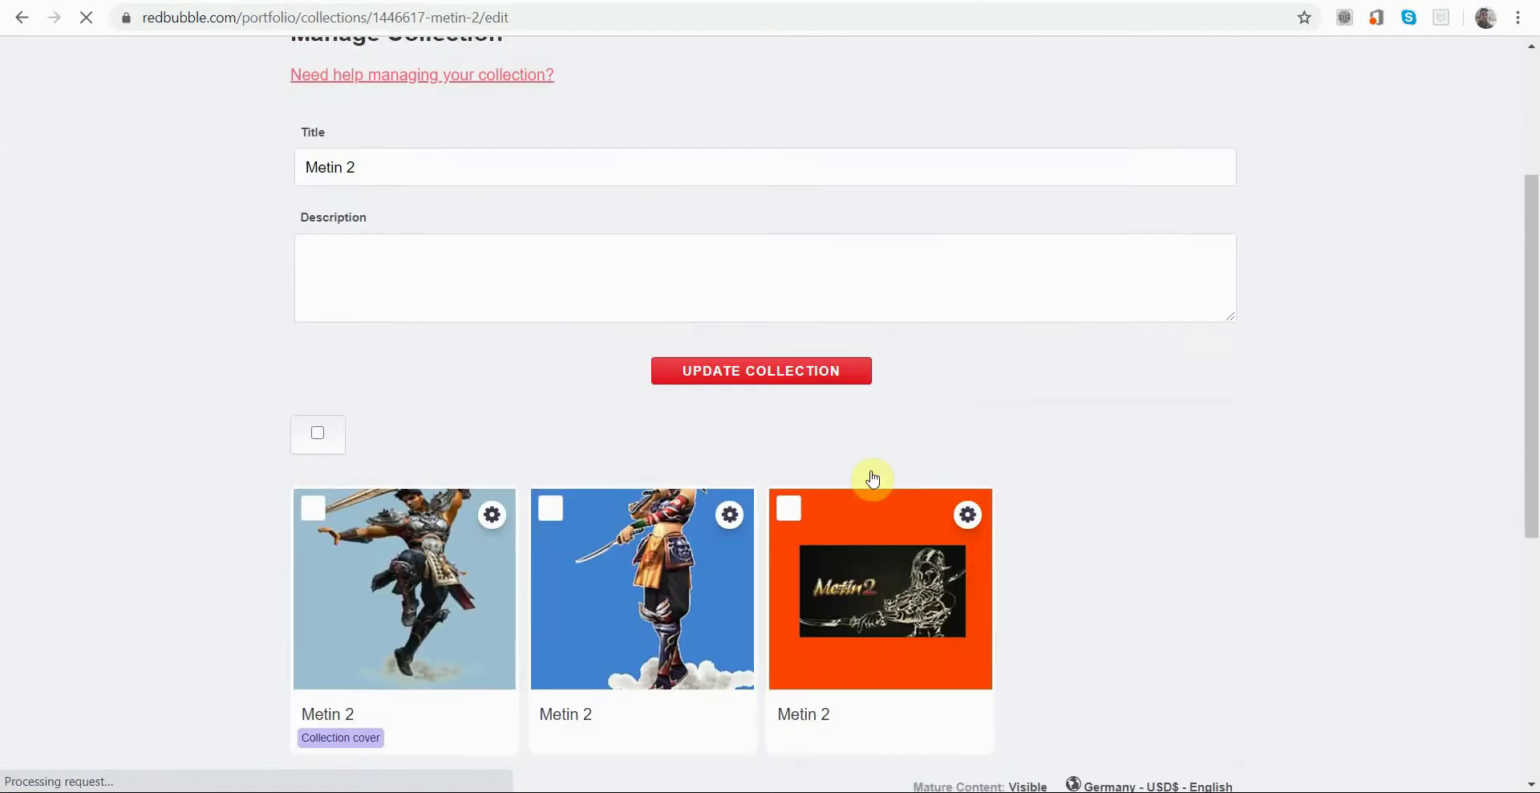
scroll(873, 478, "down", 1)
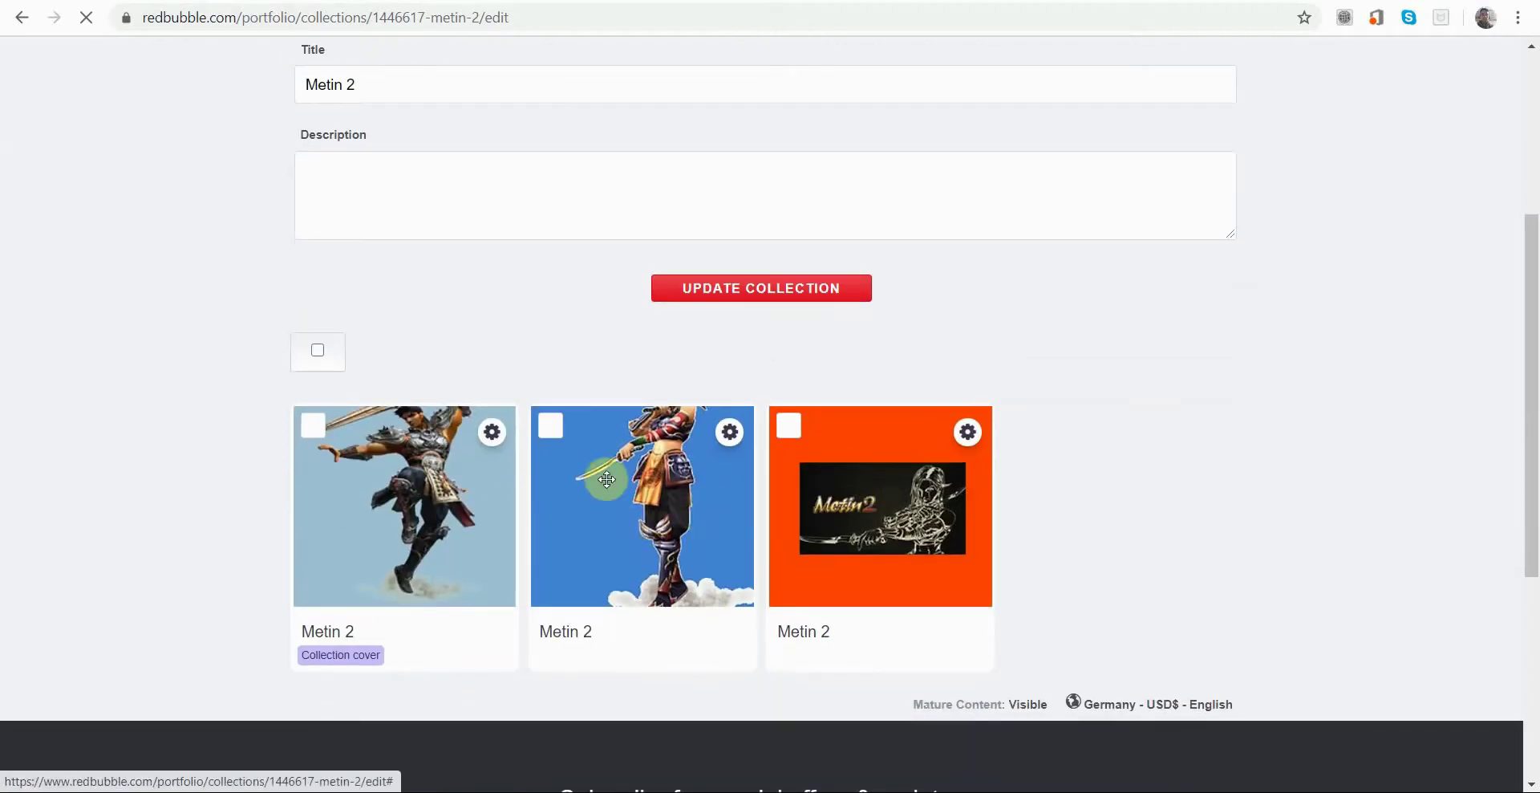
left_click(970, 438)
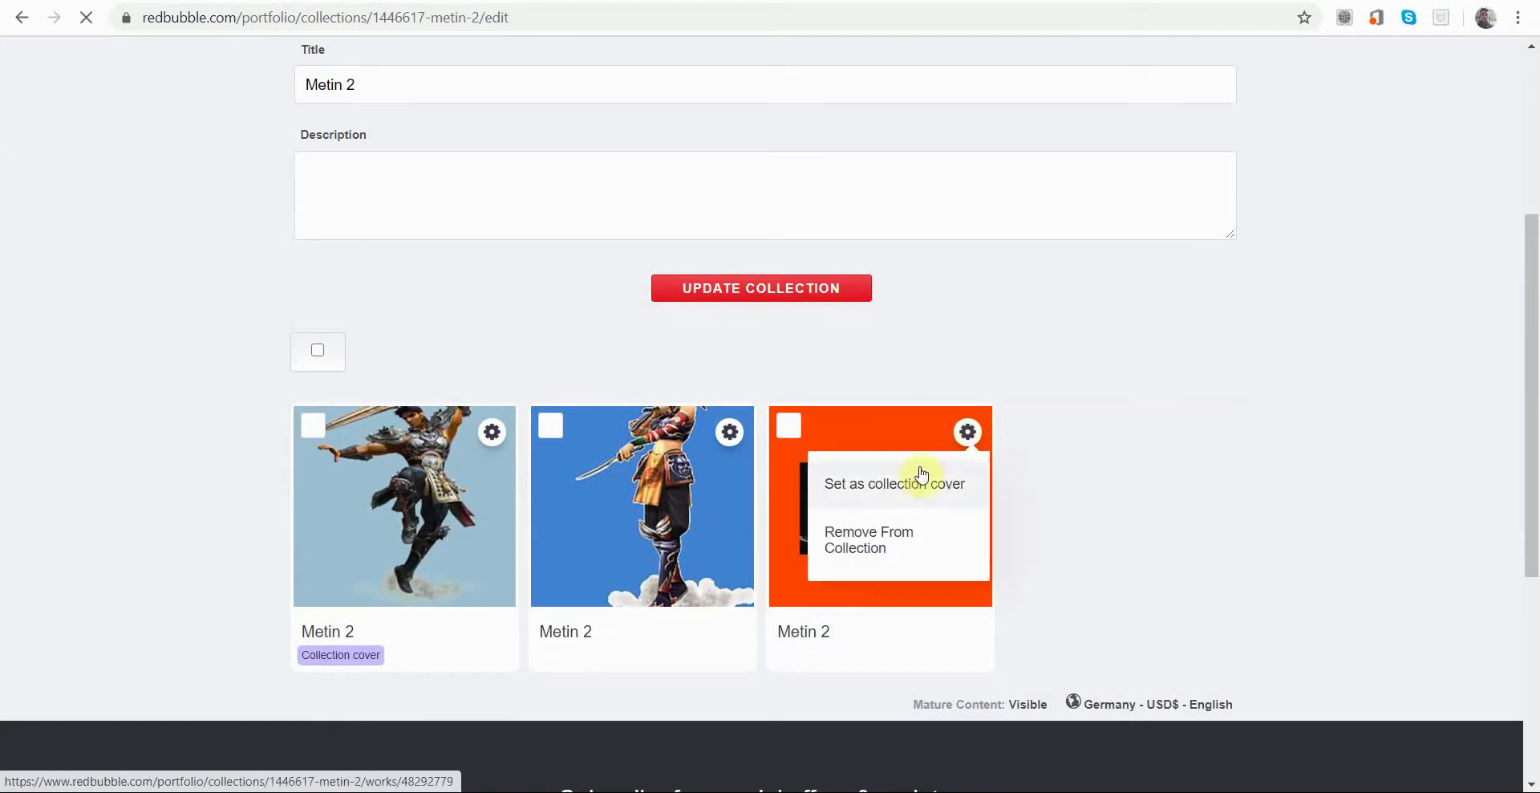
left_click(854, 486)
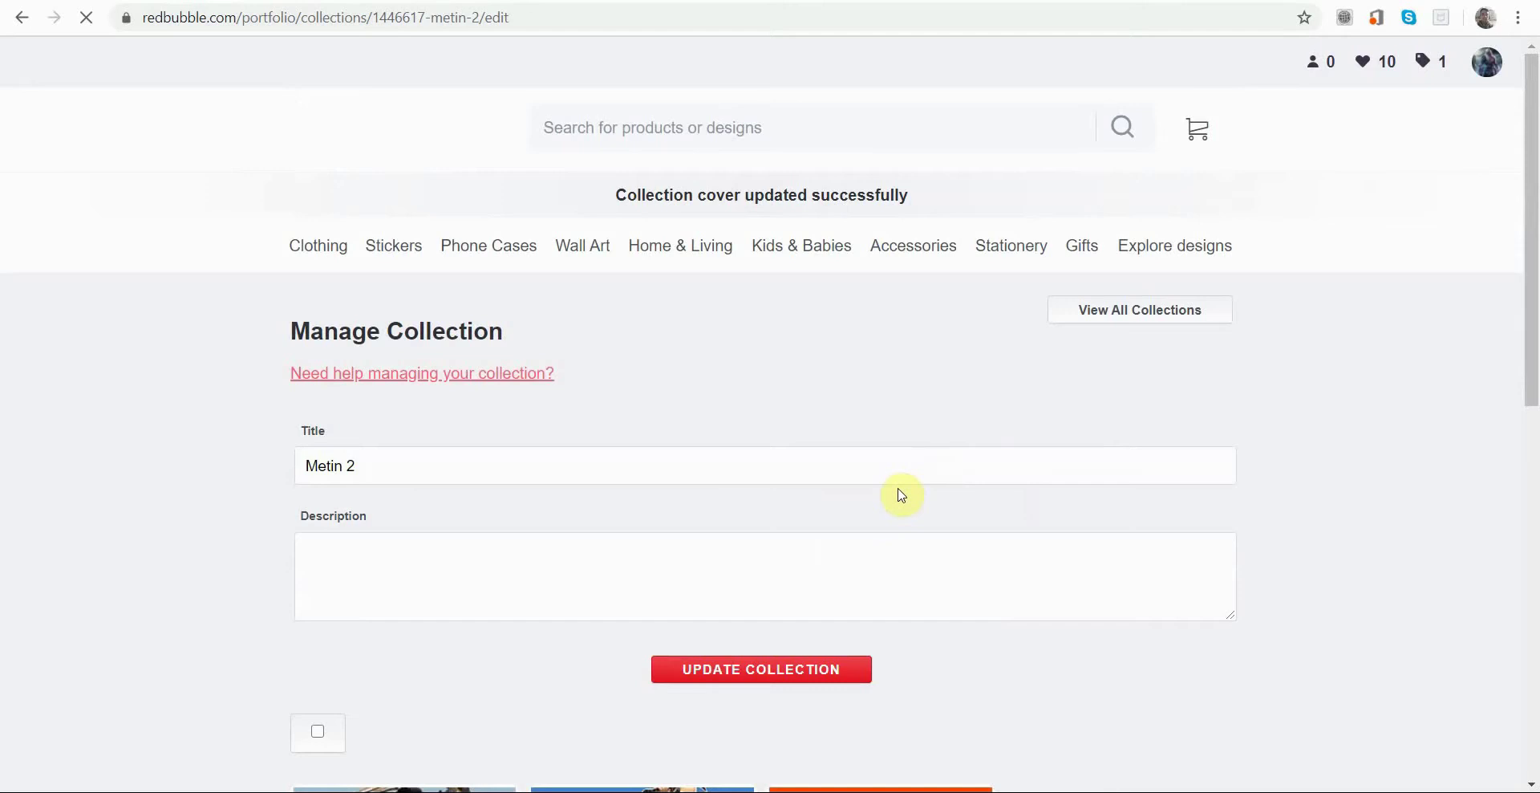
scroll(902, 494, "down", 4)
scroll(806, 714, "down", 1)
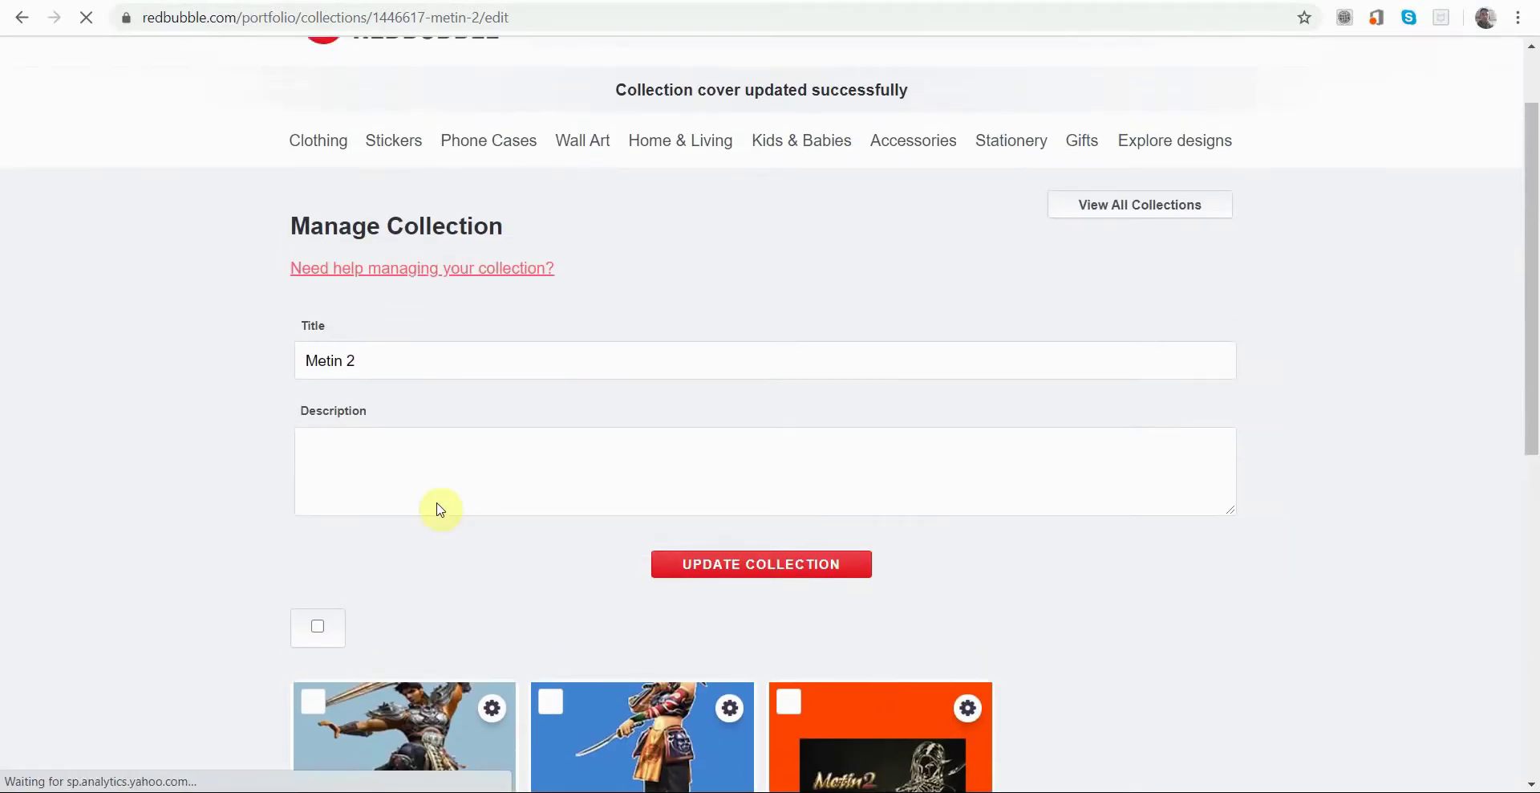
Enter 'Metin 2 video game' as the collection description and save with Update Collection
left_click(418, 477)
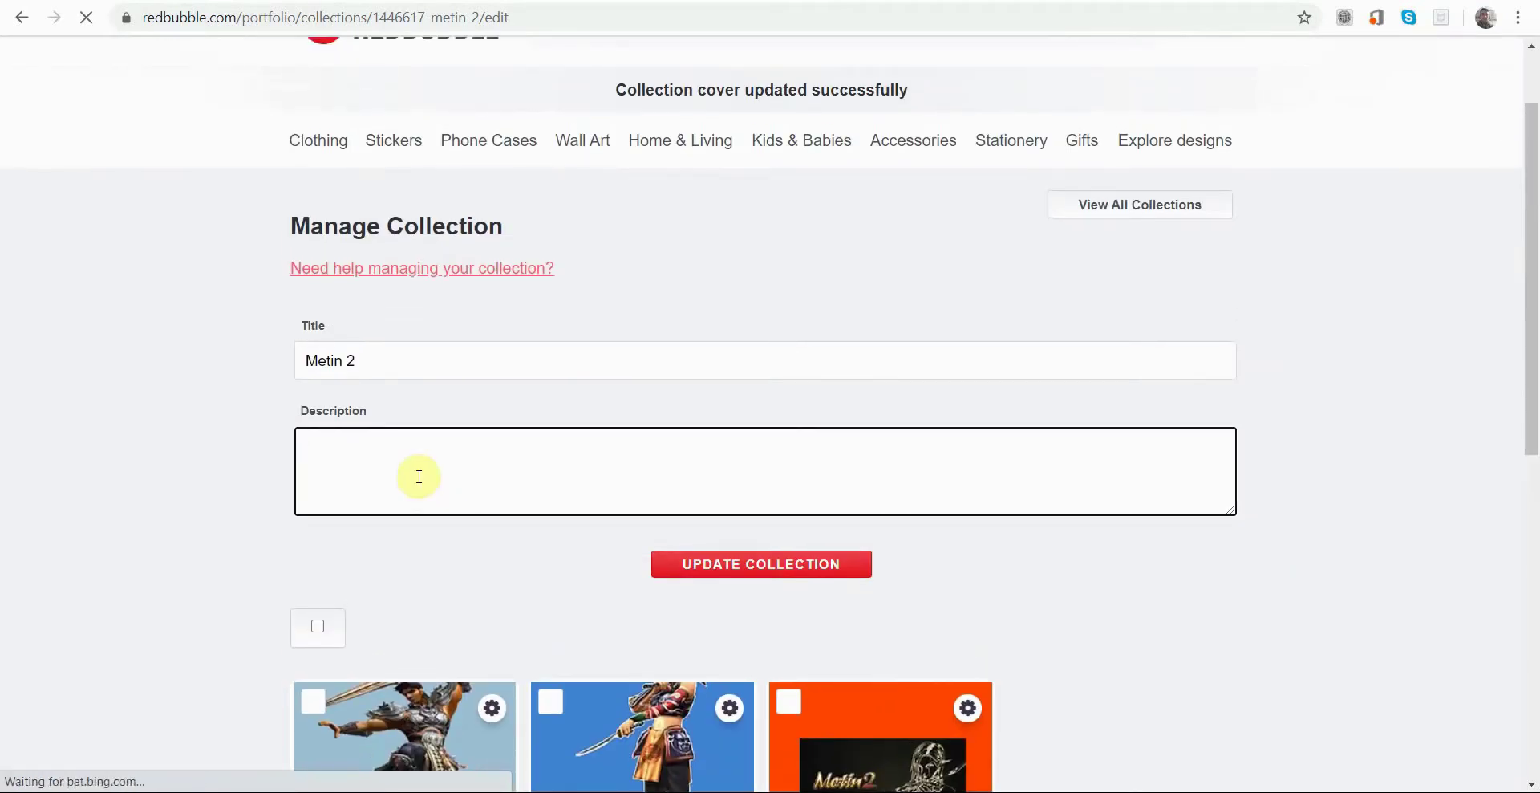
key("Caps_Lock")
type("M")
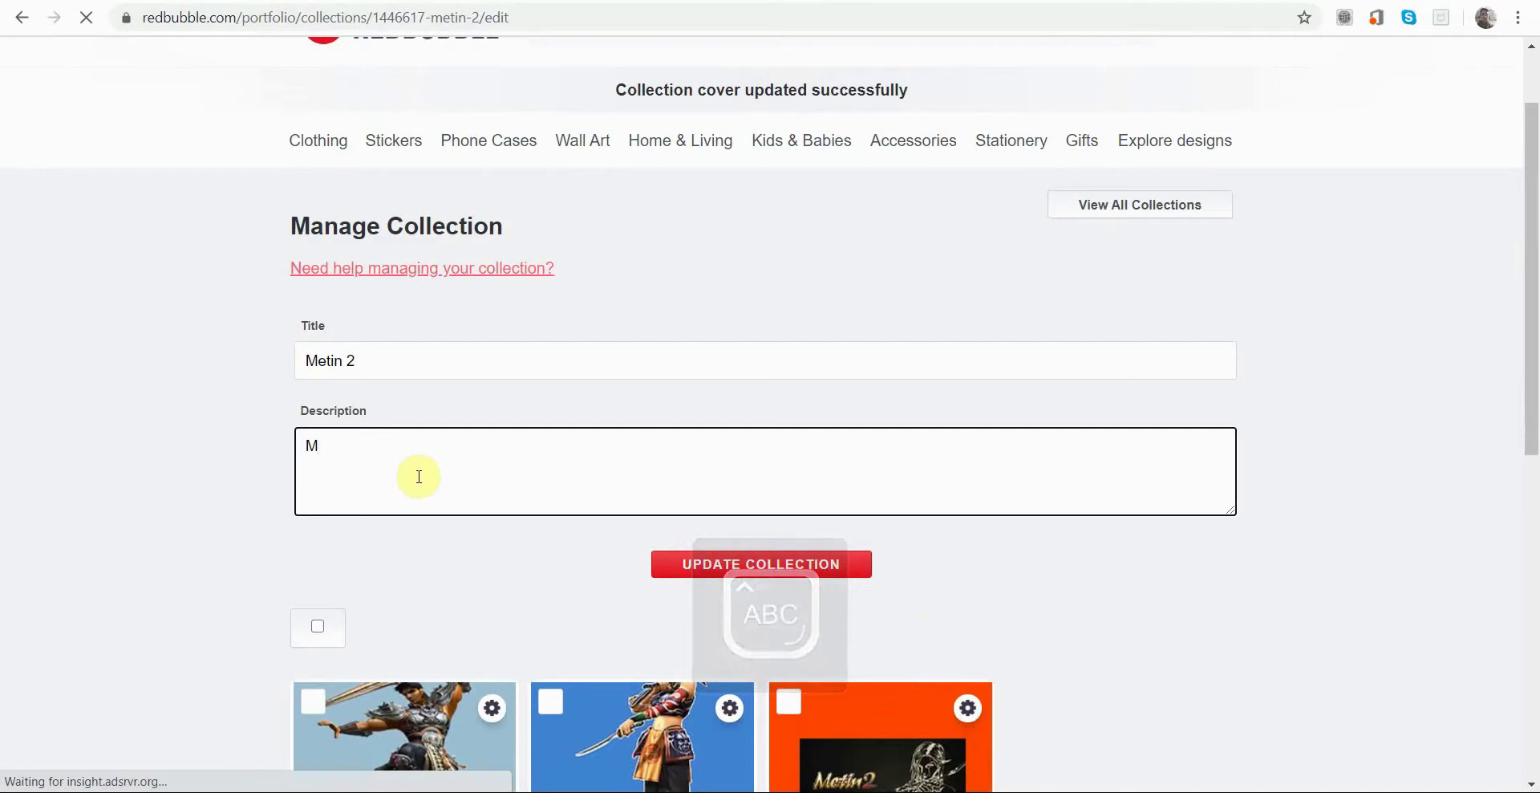
type("E")
key("Caps_Lock")
type("e")
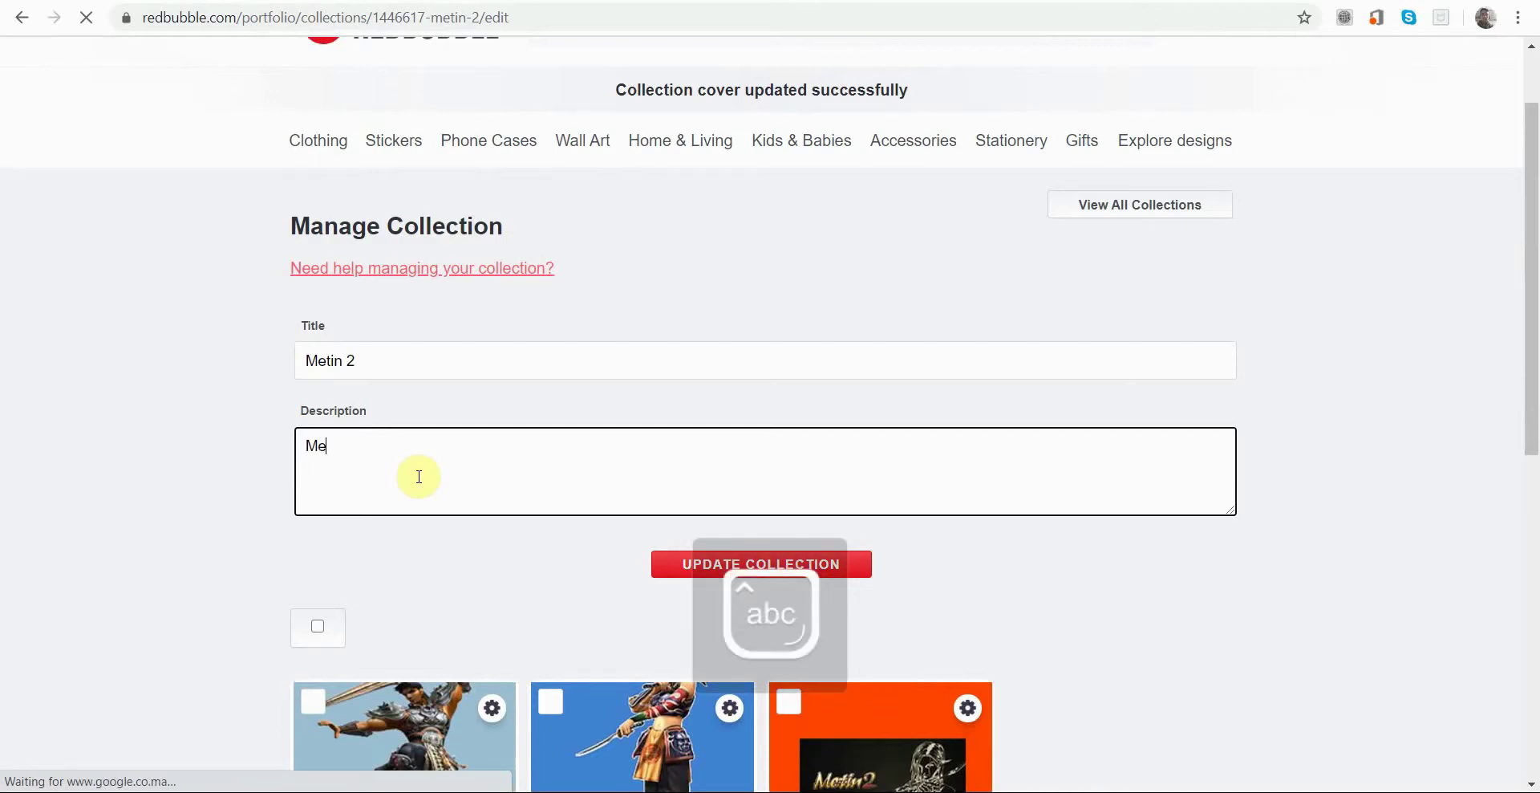
type("tin 2 video game")
scroll(419, 476, "down", 2)
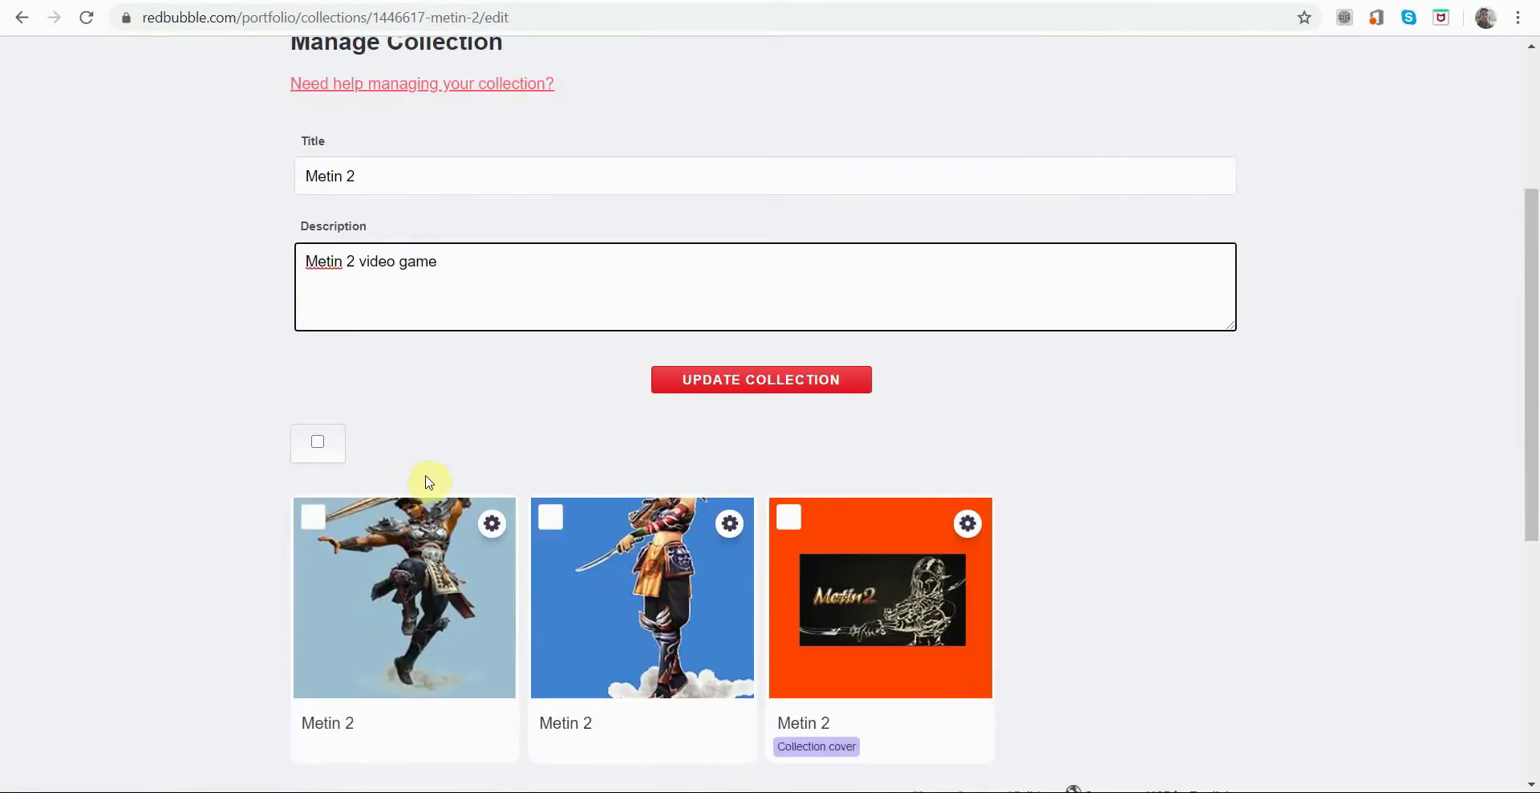
left_click(576, 362)
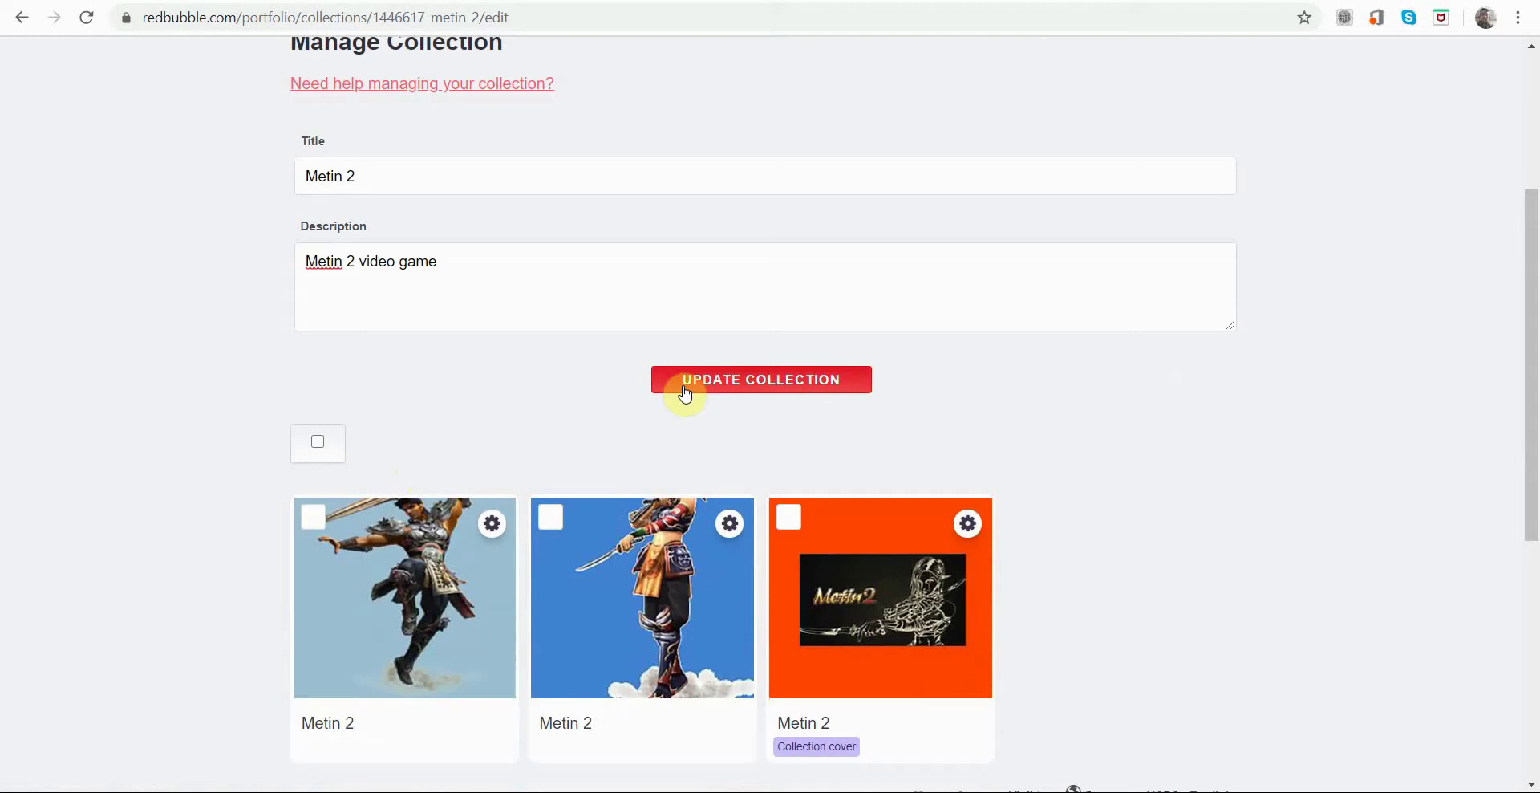
left_click(819, 385)
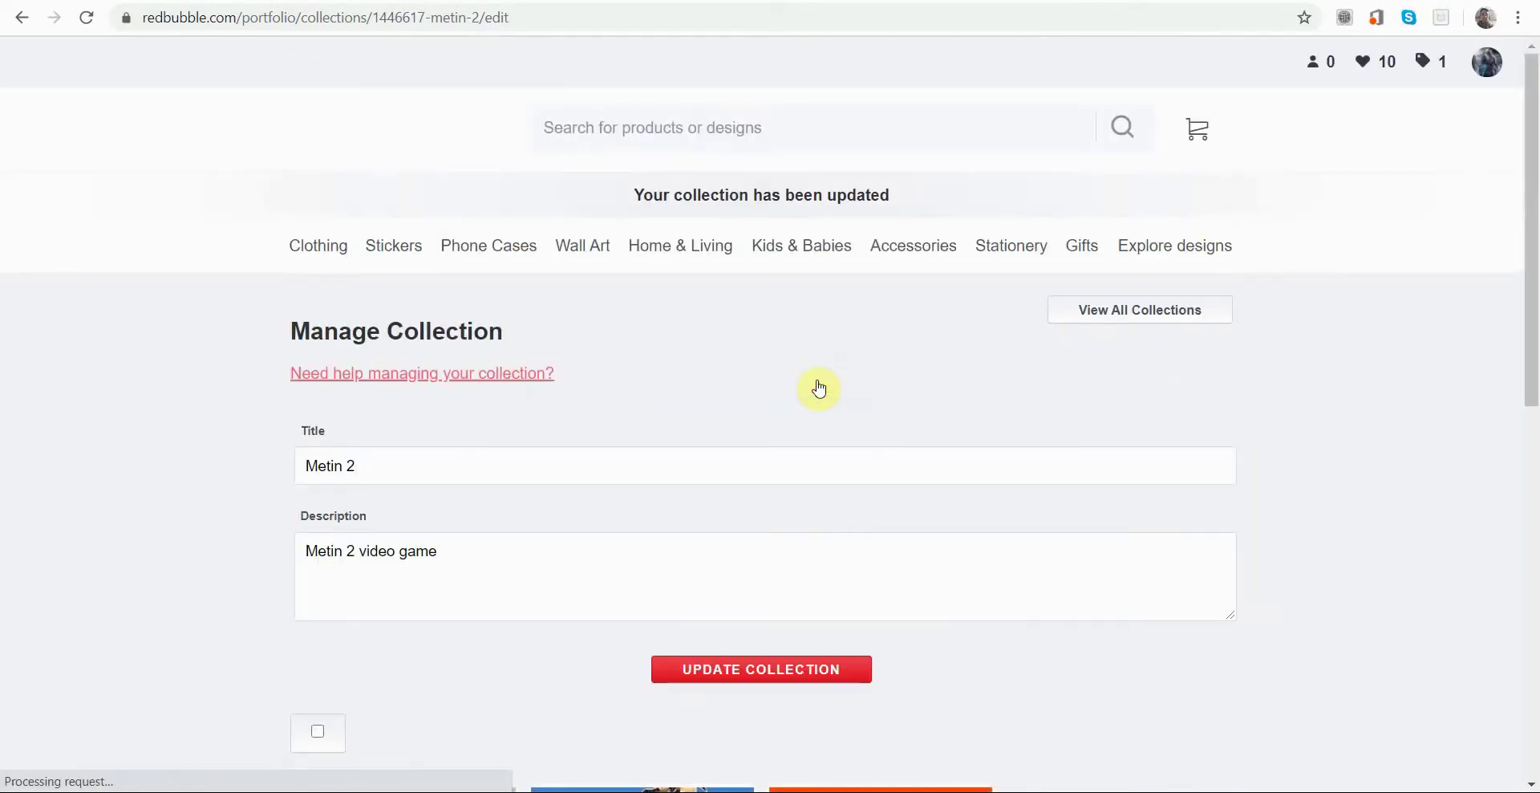
scroll(818, 388, "down", 3)
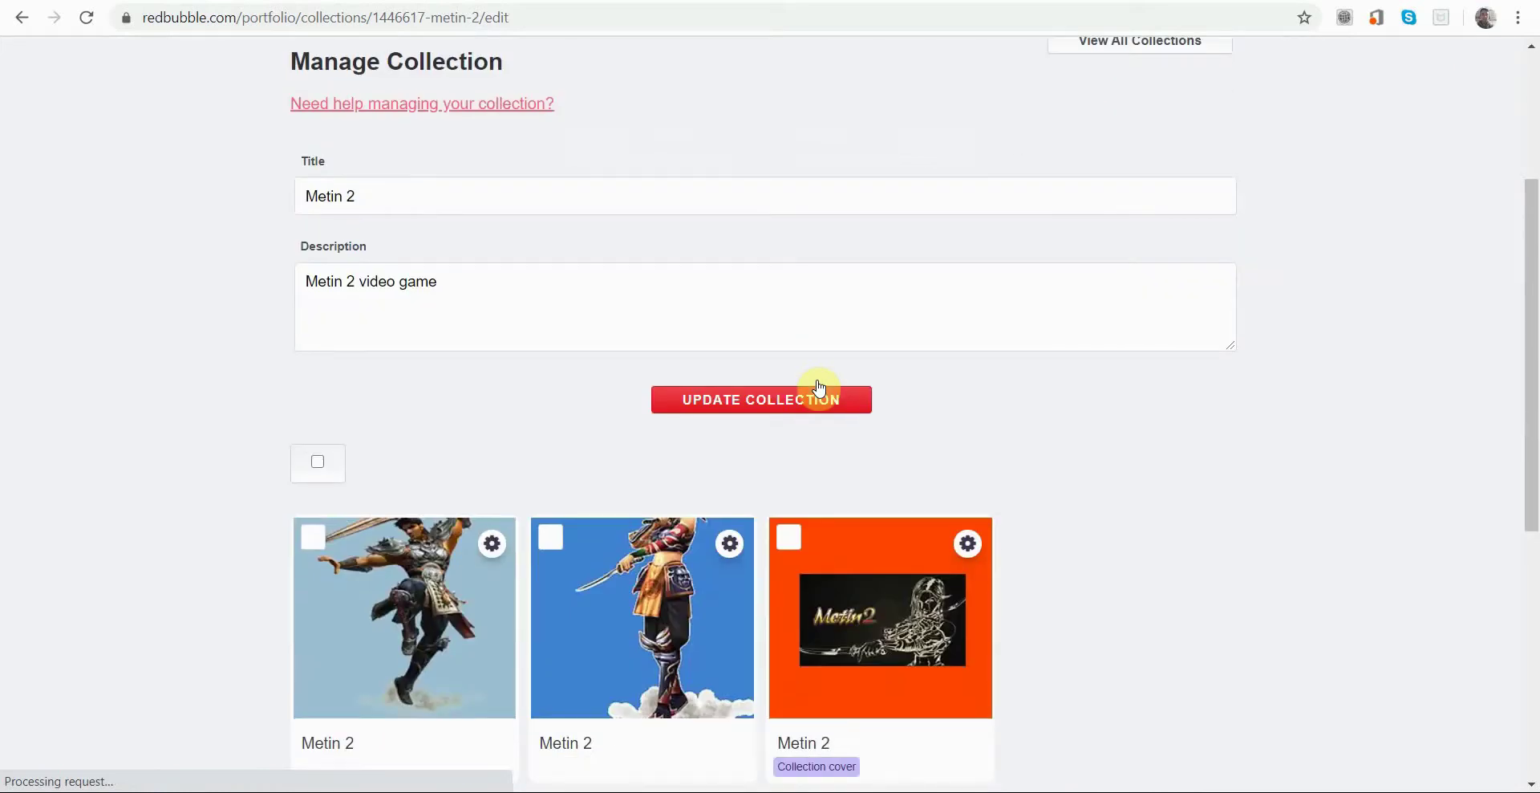
scroll(818, 388, "up", 2)
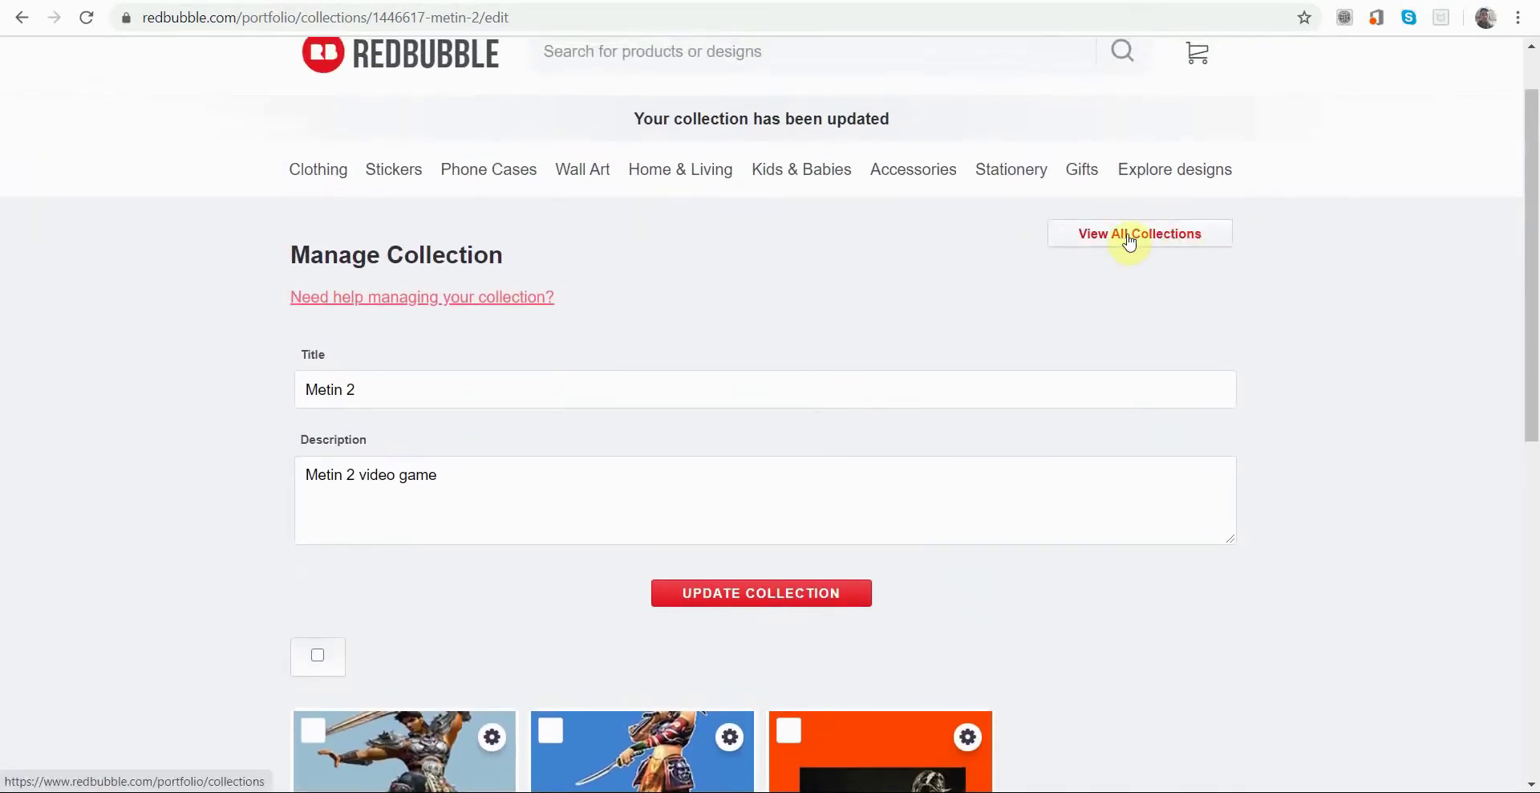
Return via View All Collections to the Works list, then go to the public shop page
left_click(1212, 246)
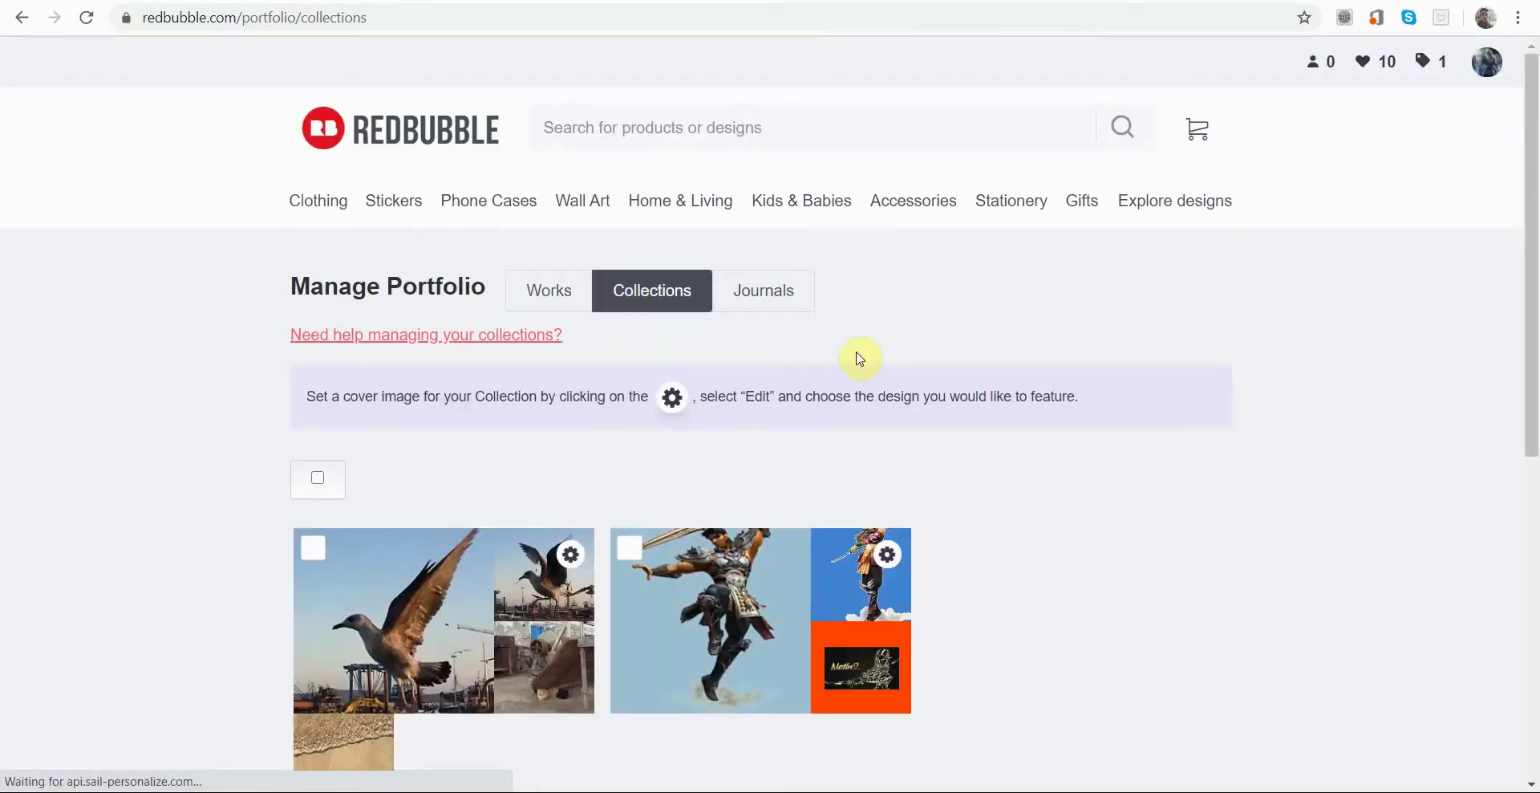
left_click(566, 309)
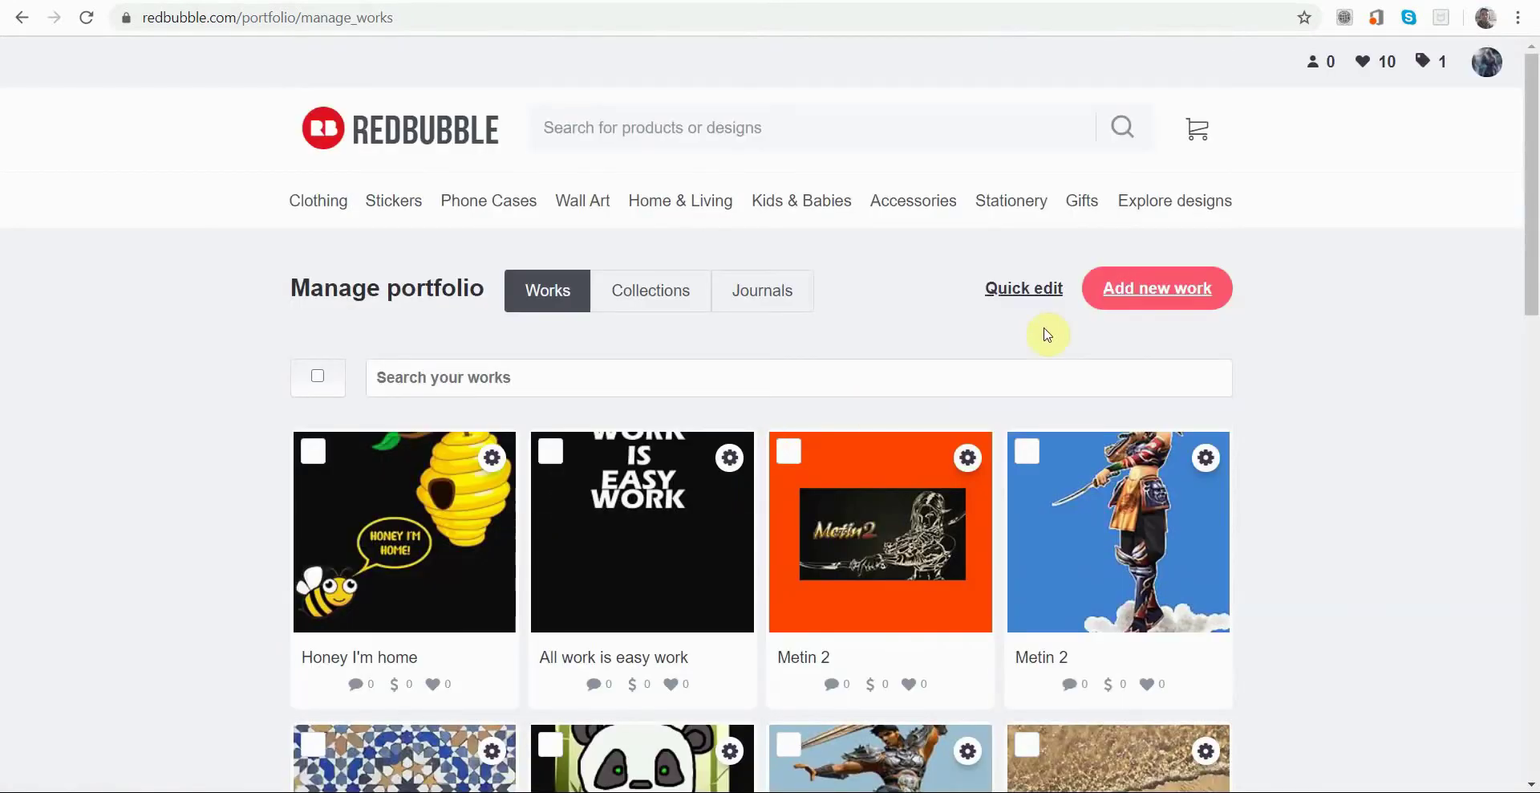
mouse_move(1486, 61)
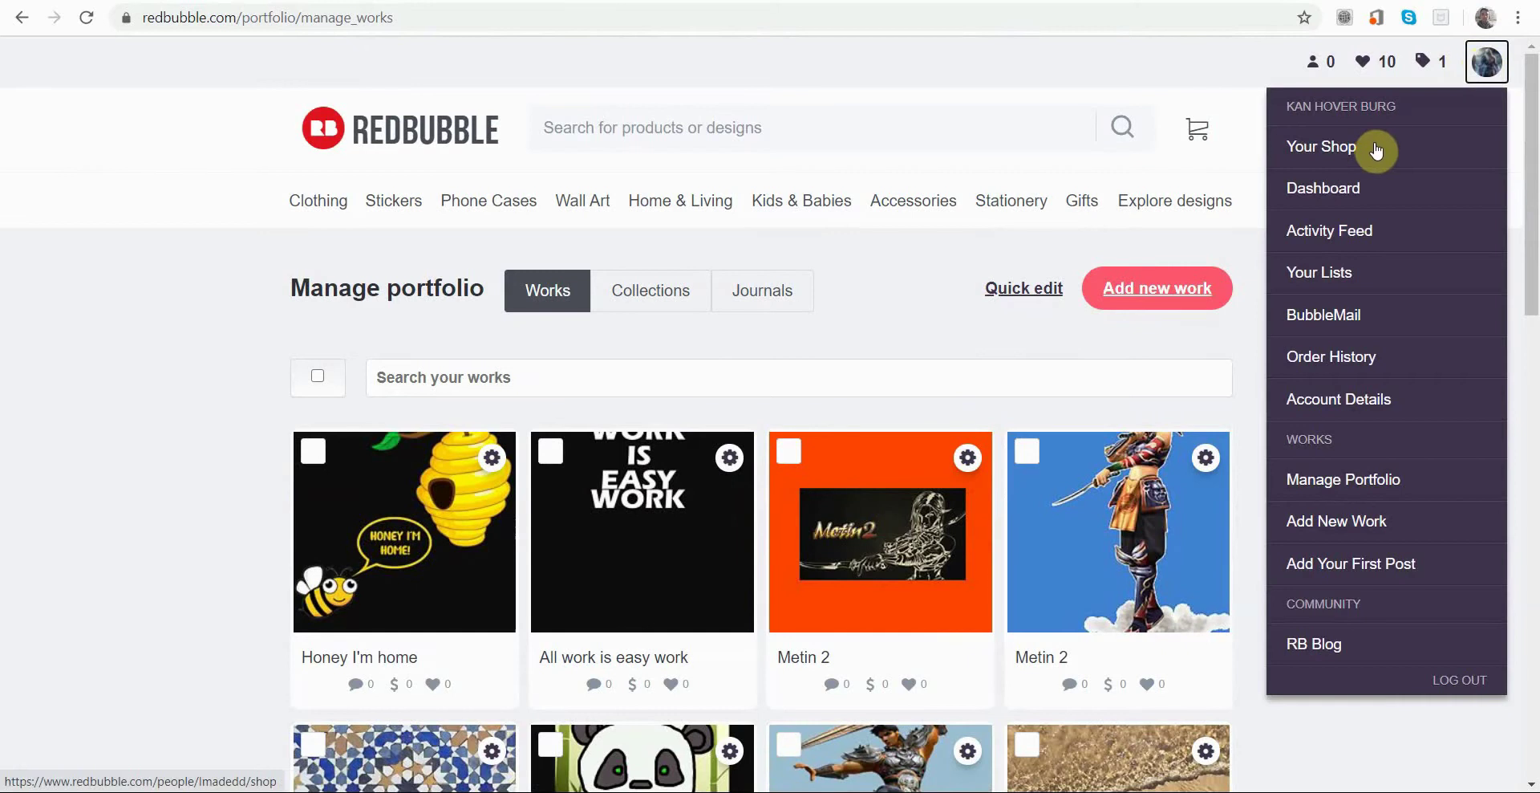
left_click(1373, 151)
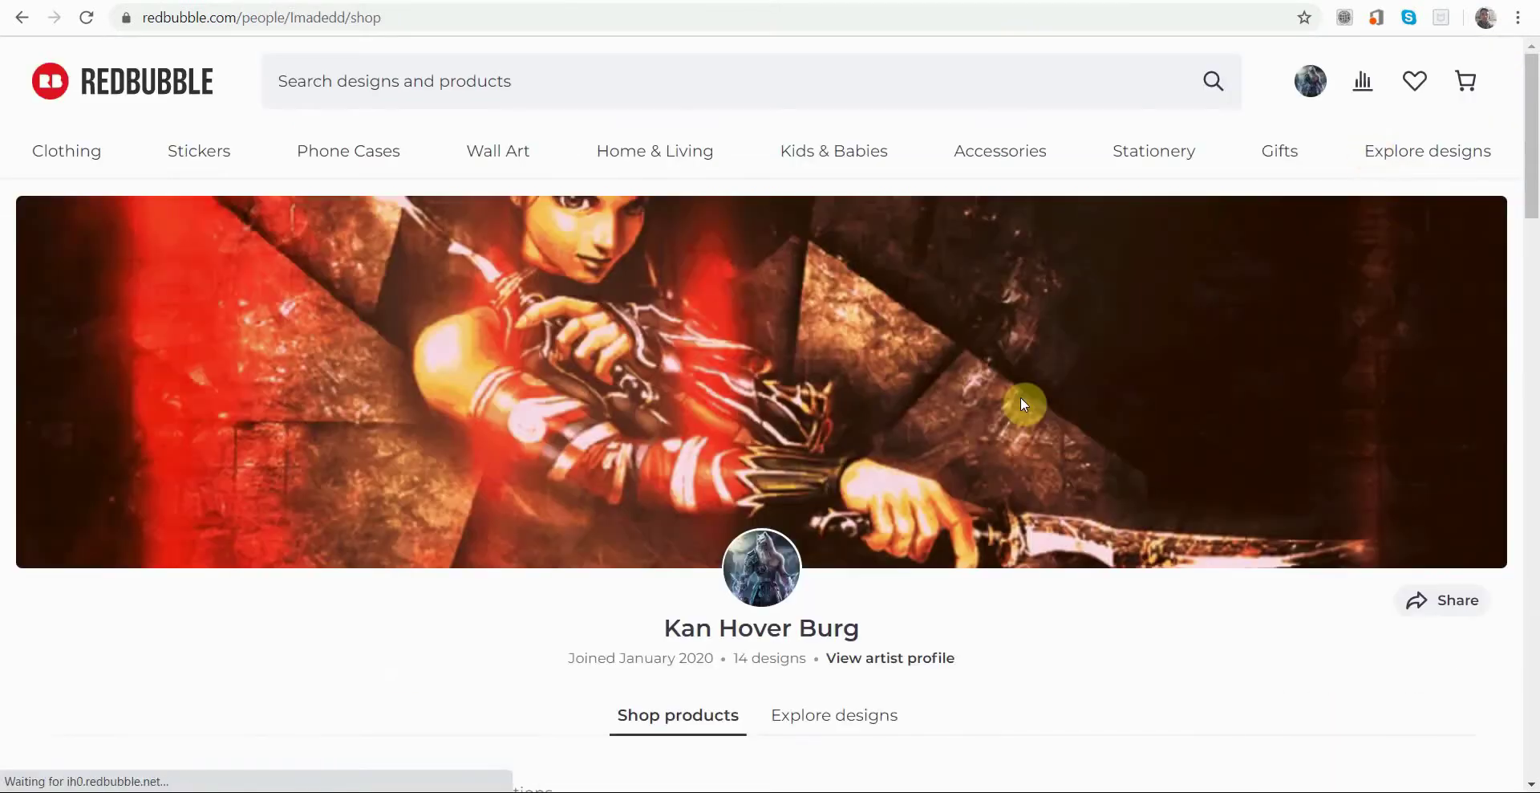
Filter the shop by the Metin 2 collection card and review its T-shirt, phone case and sleeveless top
scroll(1022, 402, "down", 7)
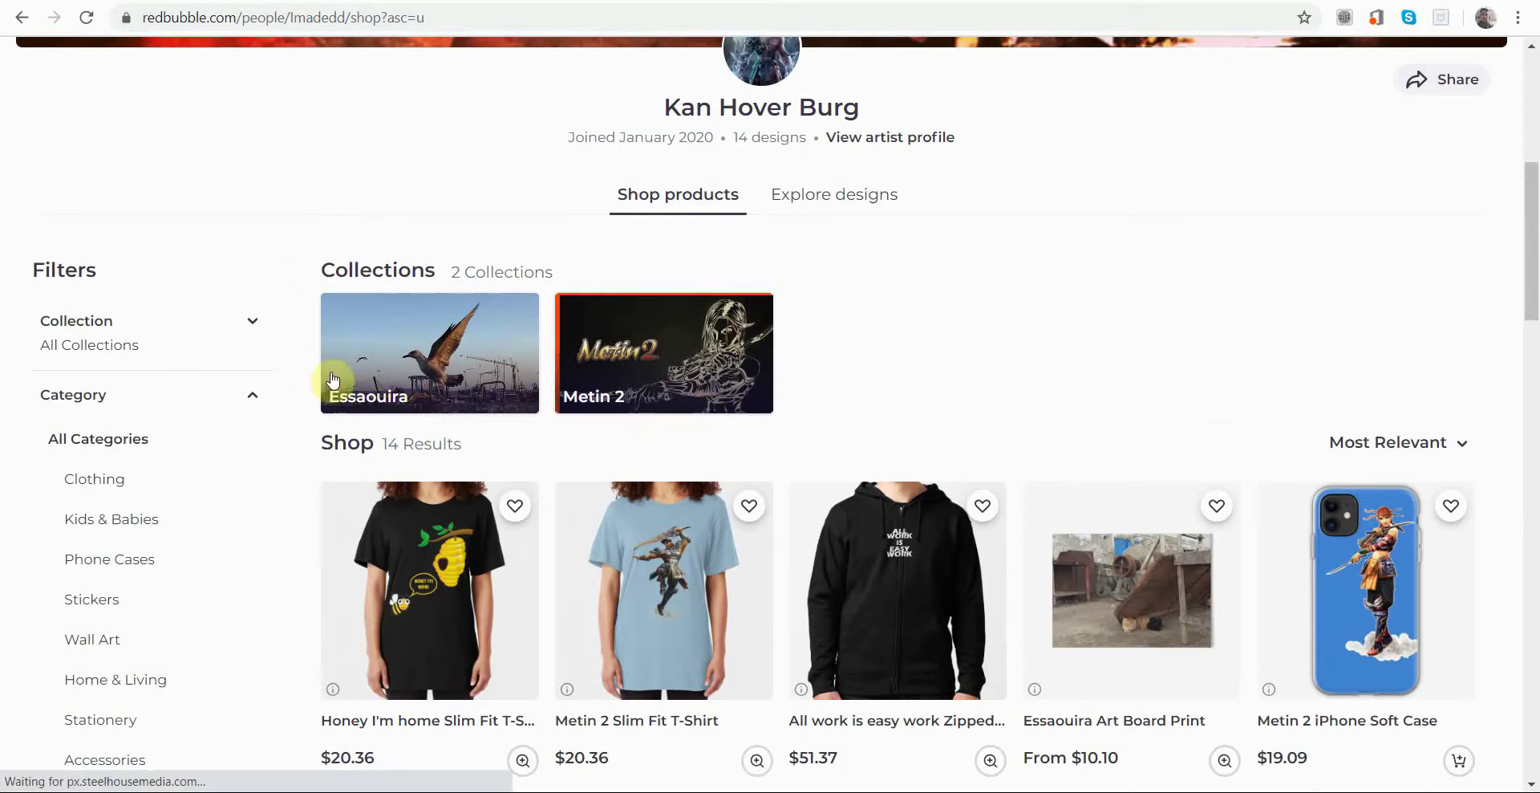
scroll(783, 379, "down", 1)
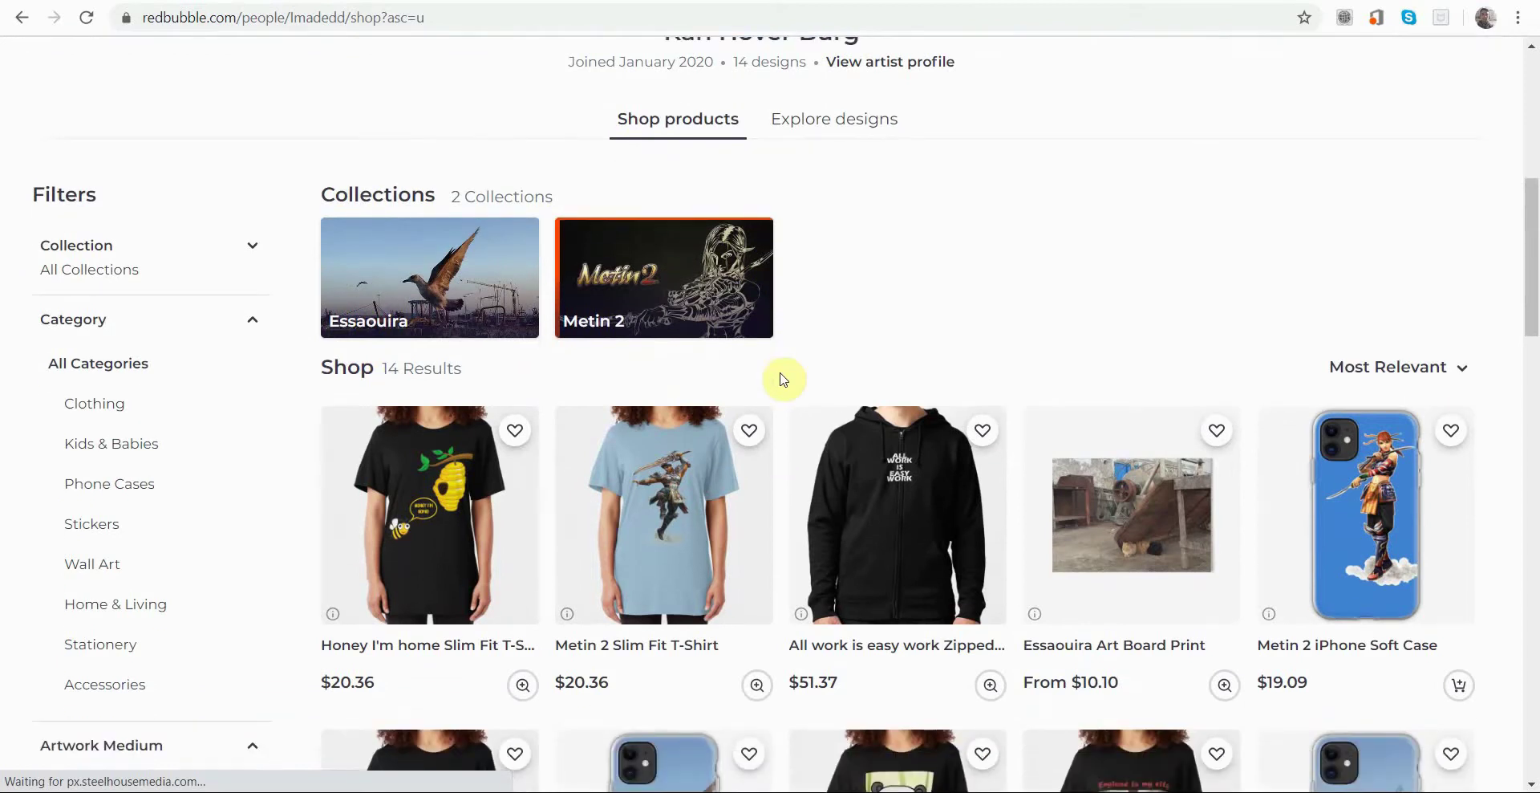
left_click(651, 301)
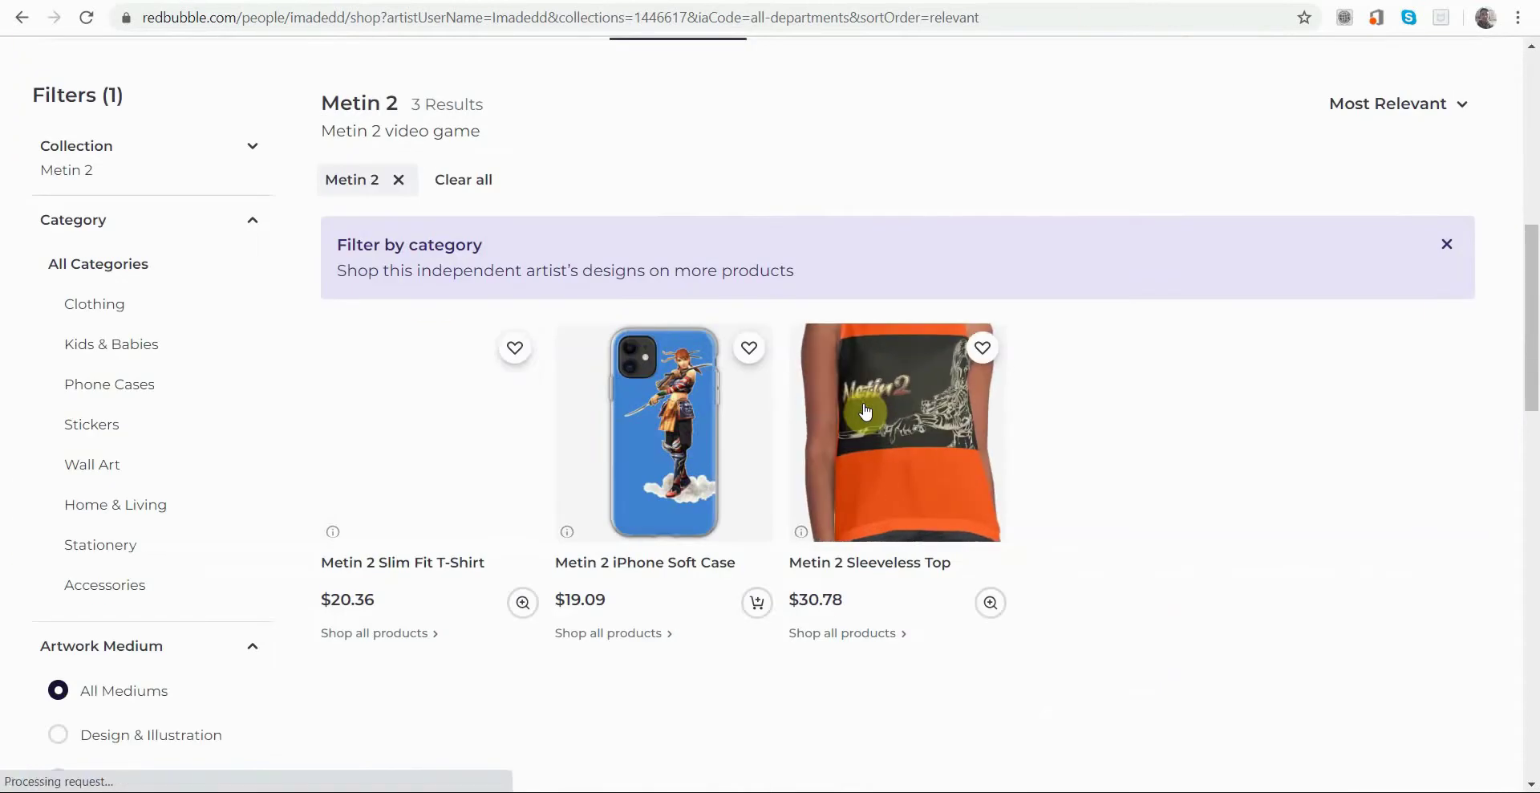
scroll(867, 417, "up", 1)
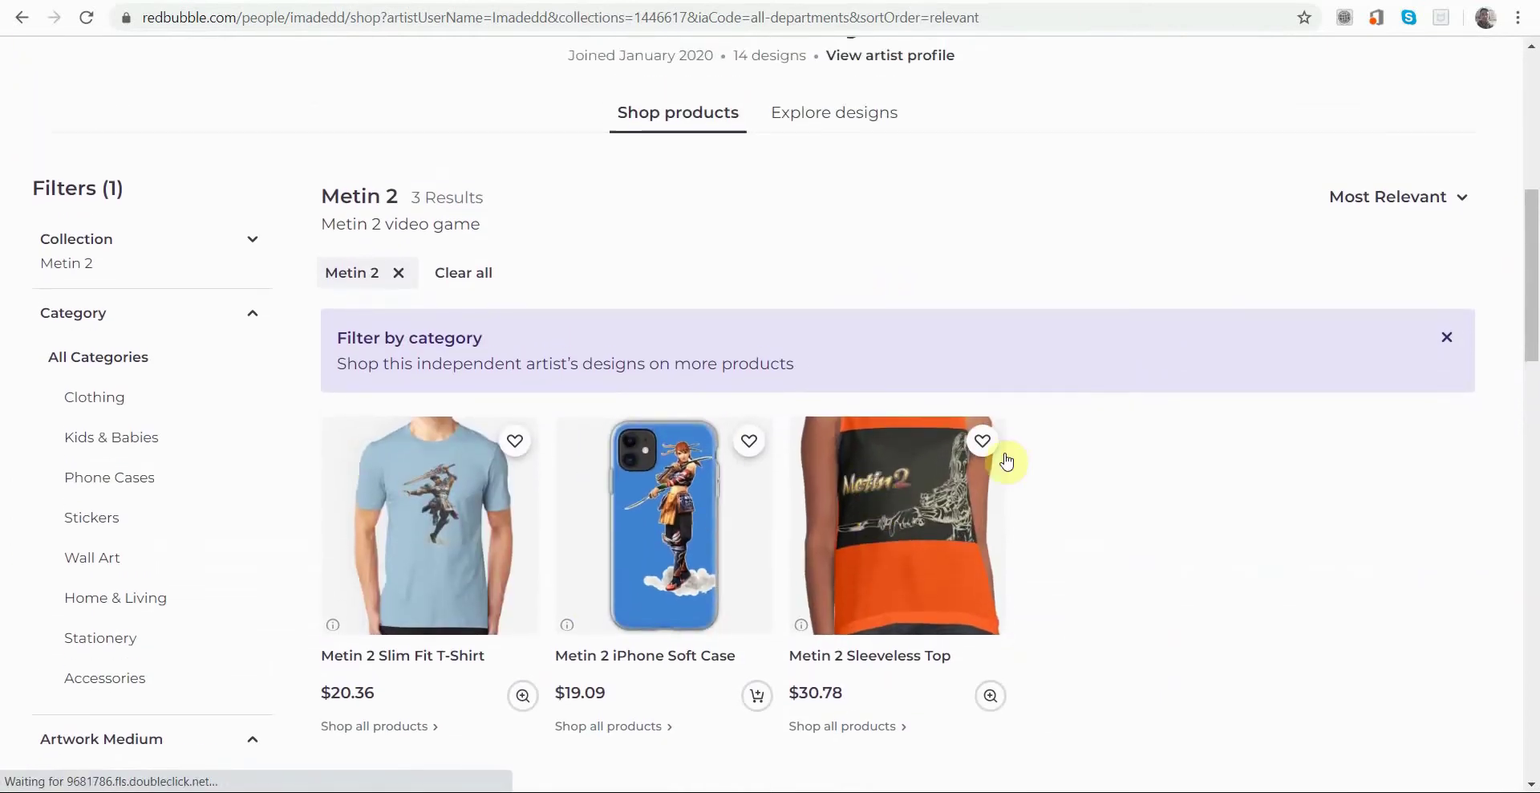
scroll(1096, 448, "up", 1)
scroll(1099, 449, "down", 2)
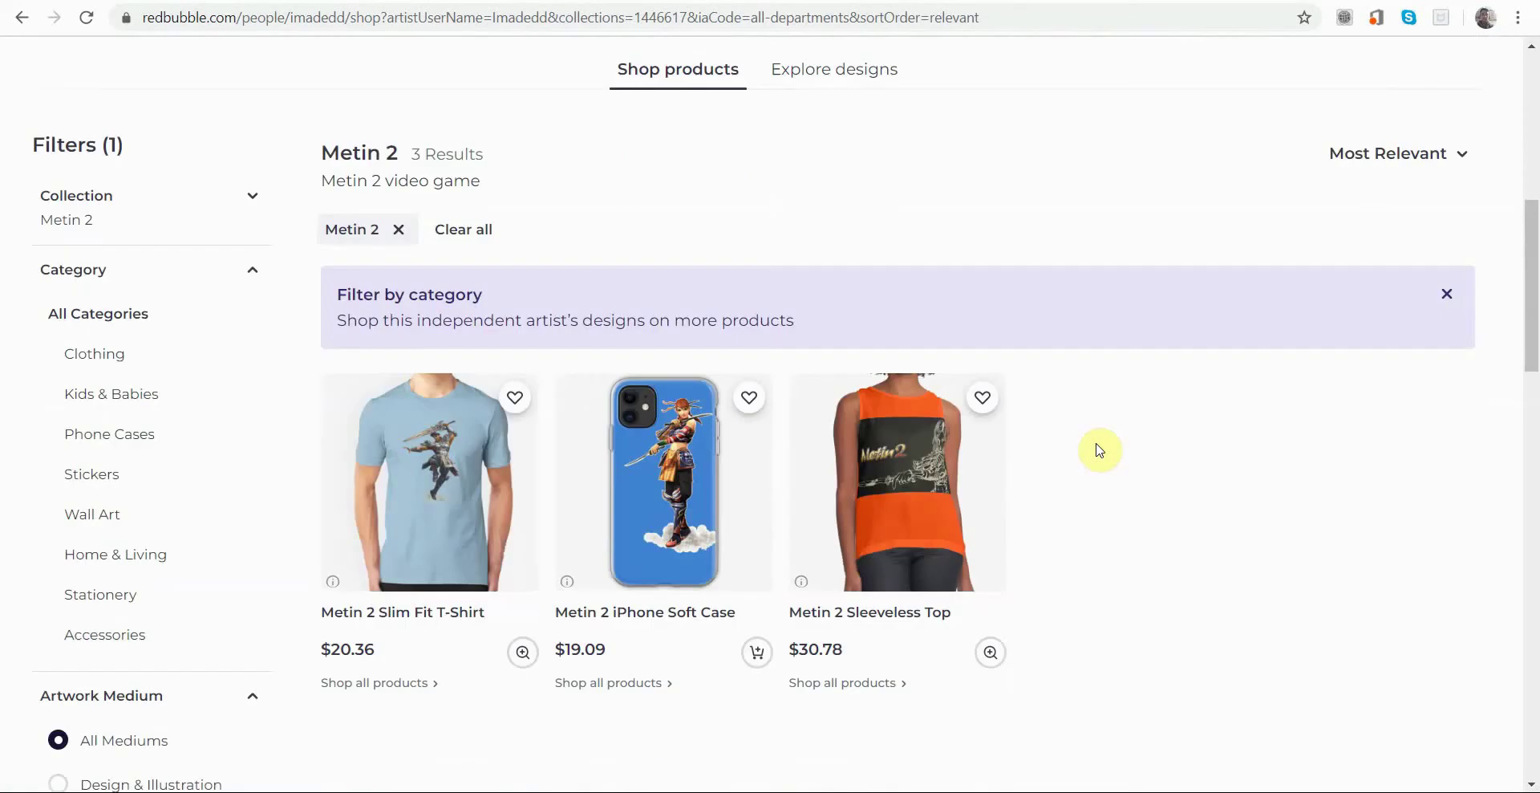
scroll(1100, 449, "down", 2)
scroll(1099, 450, "up", 2)
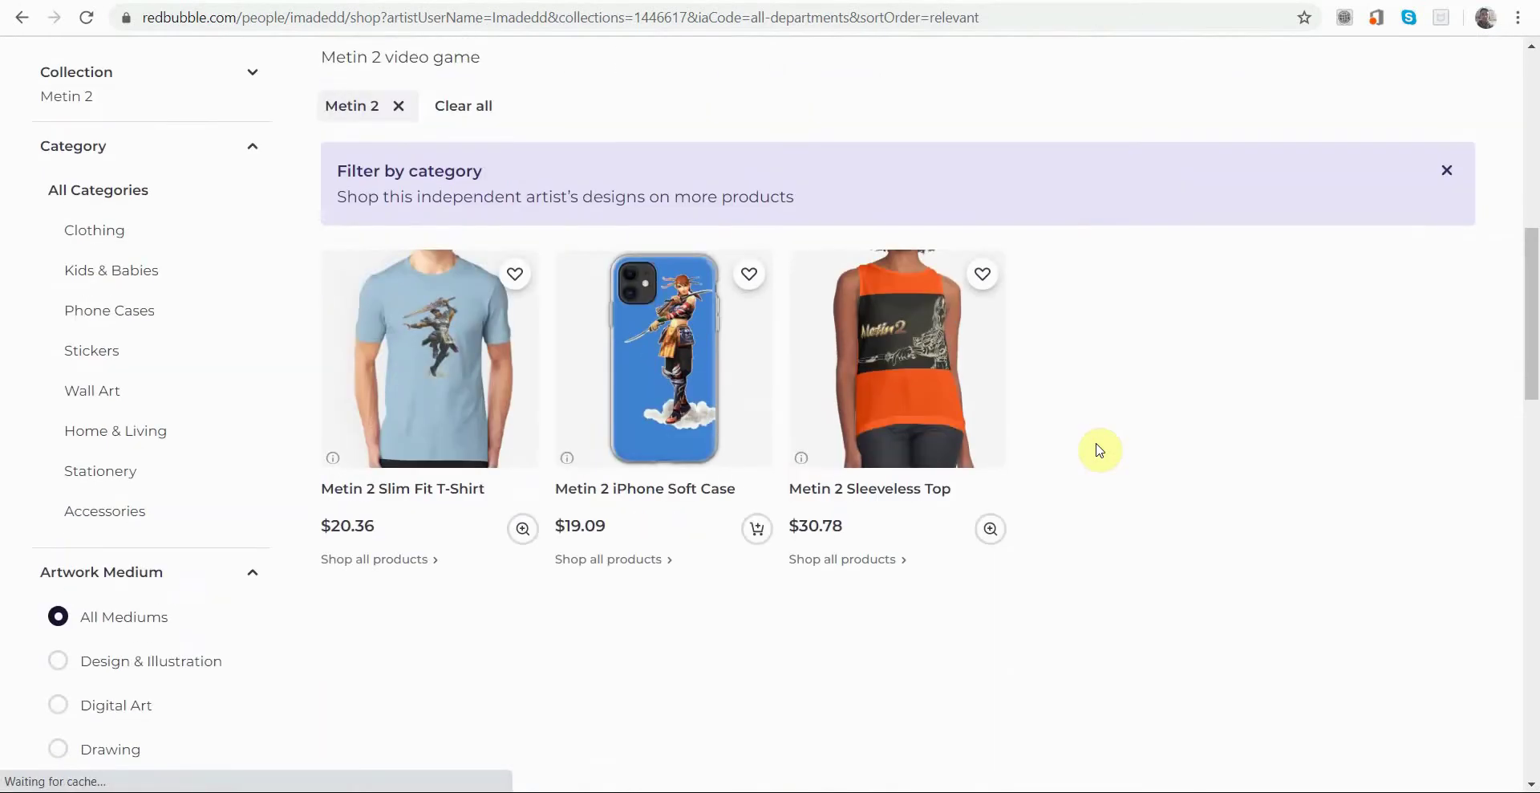
scroll(1099, 449, "up", 1)
scroll(1100, 449, "up", 3)
scroll(1099, 449, "up", 2)
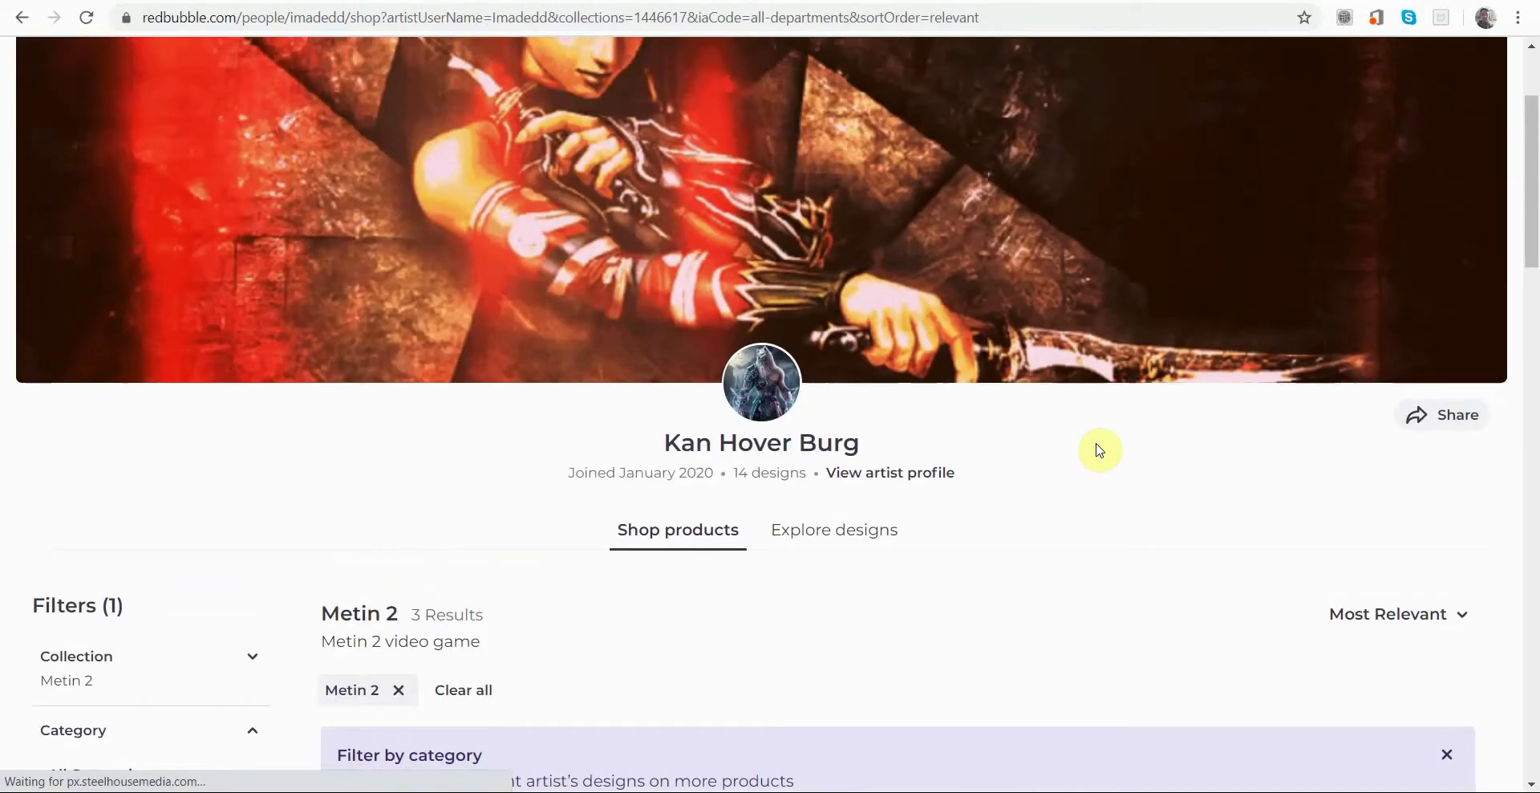
scroll(1099, 450, "up", 2)
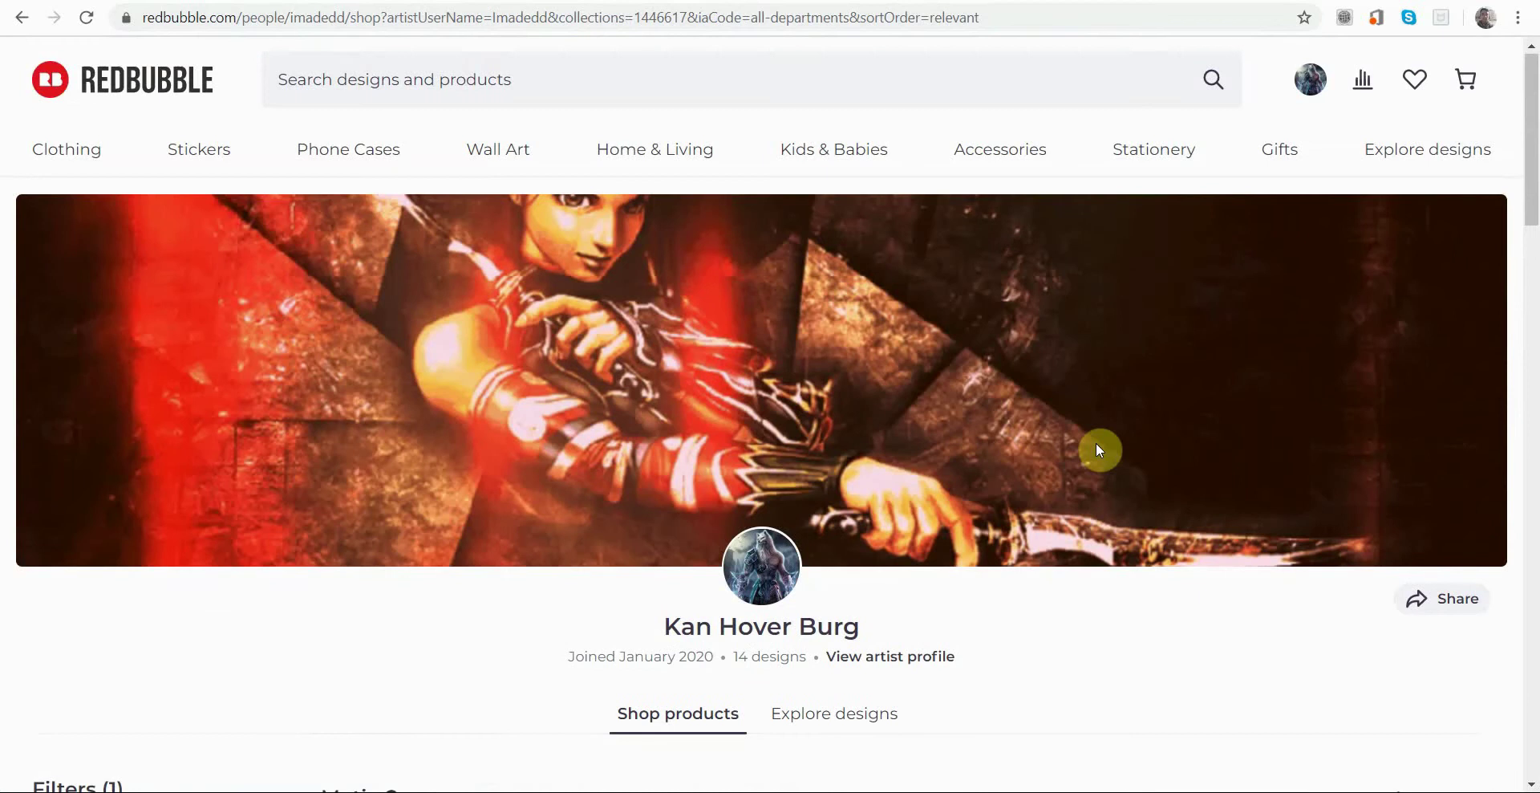
scroll(1099, 450, "down", 3)
scroll(1099, 449, "down", 1)
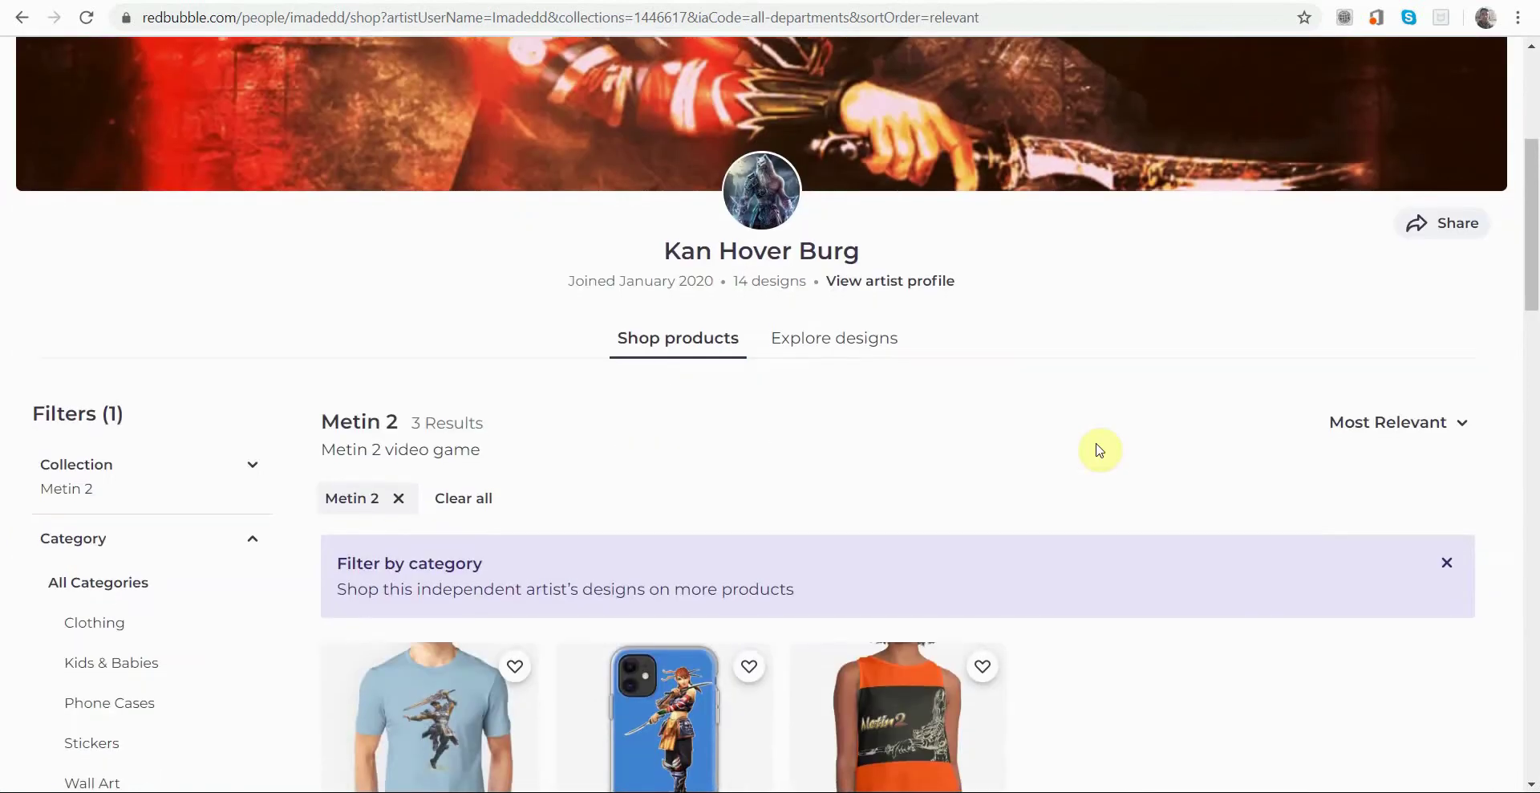
scroll(1099, 449, "down", 3)
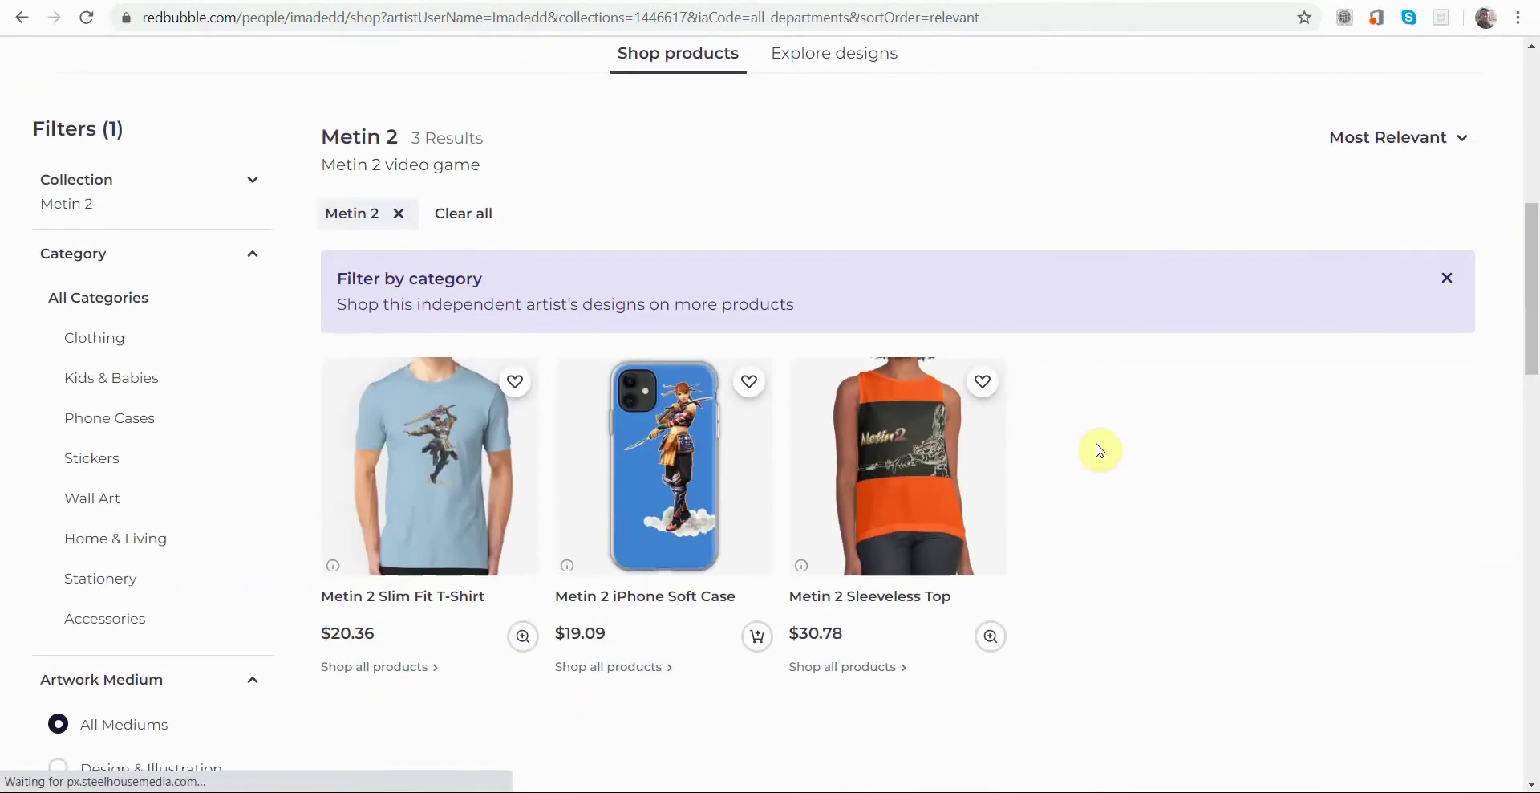